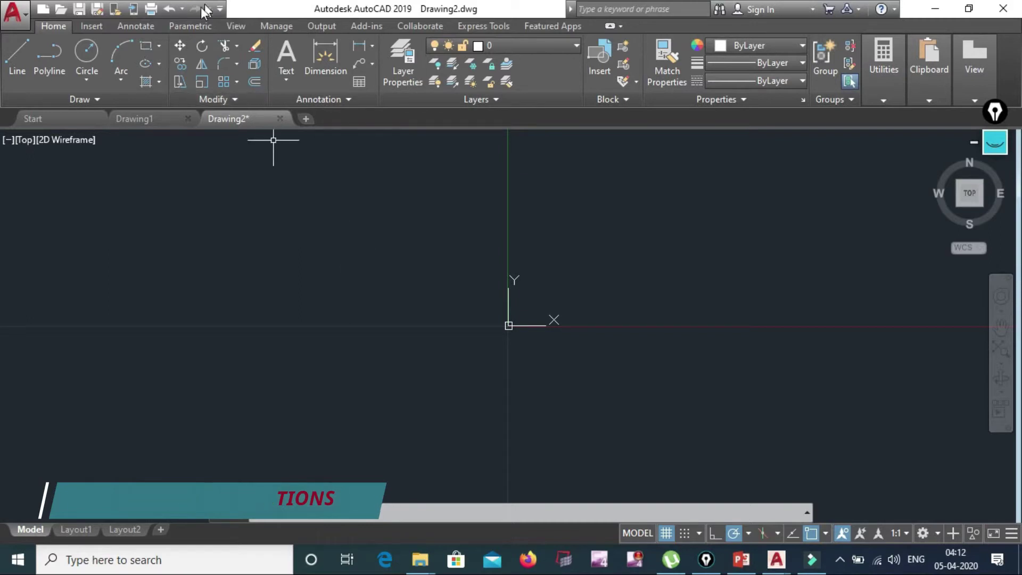
Create a new drawing, Drawing3, from the acadiso.dwt template.
click(20, 22)
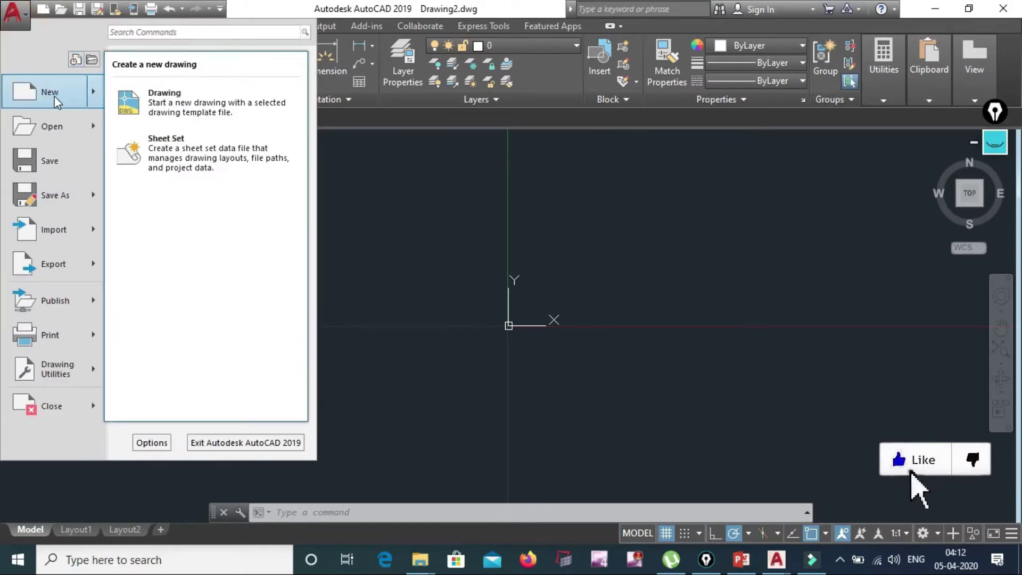
click(53, 98)
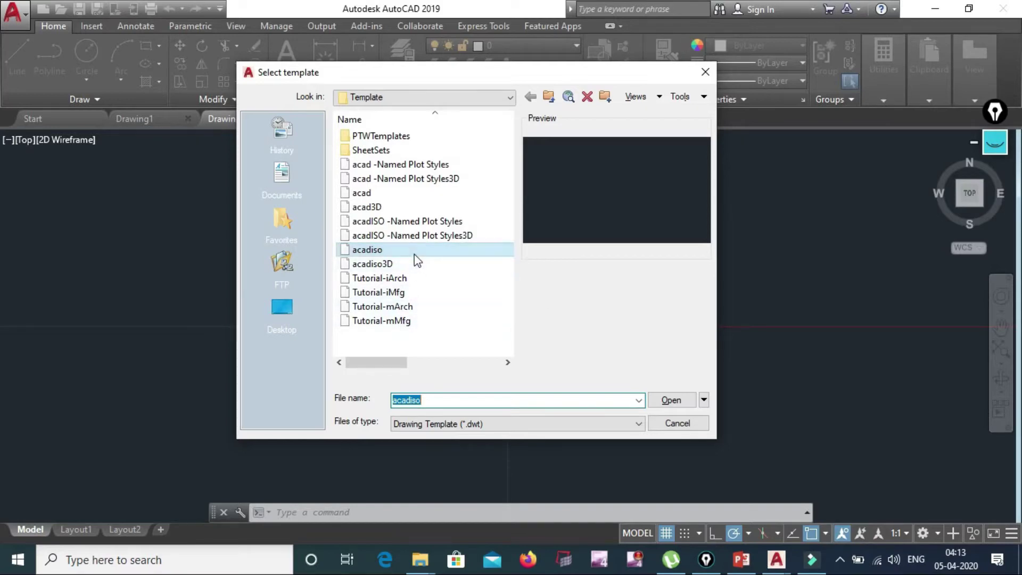
mouse_move(367, 250)
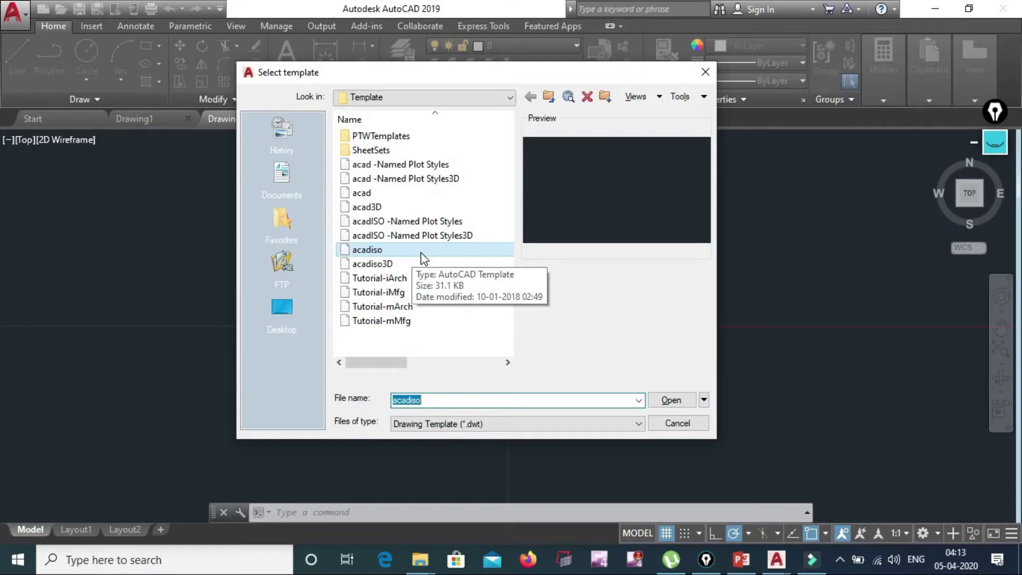
click(412, 252)
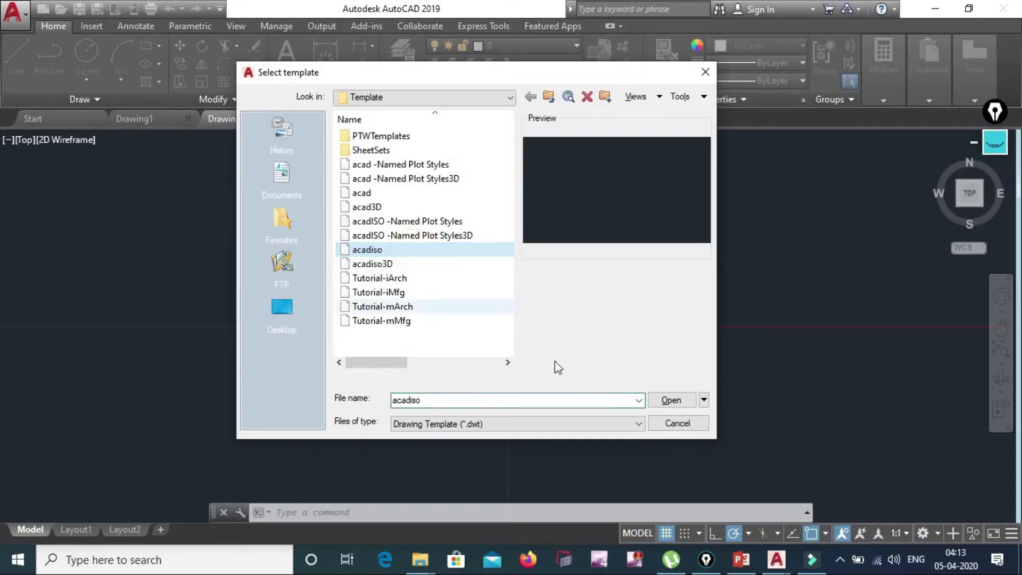
click(681, 402)
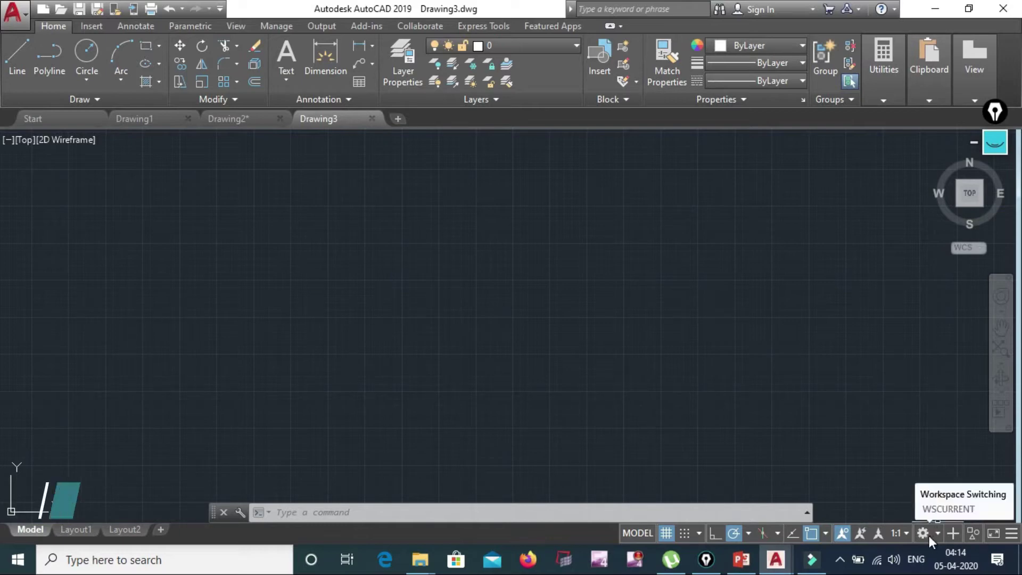
click(928, 538)
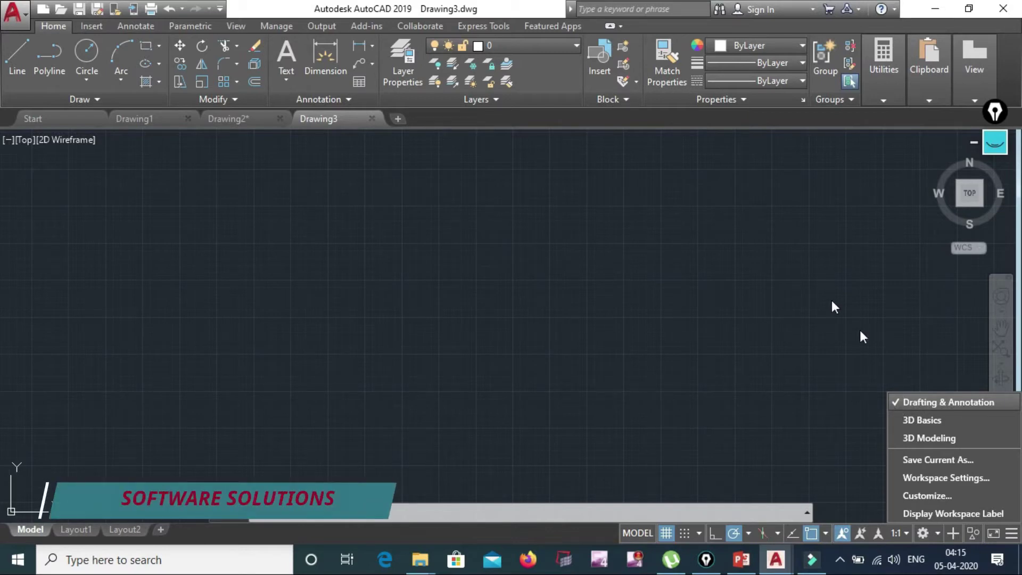
click(956, 435)
text(WSCURRENT)
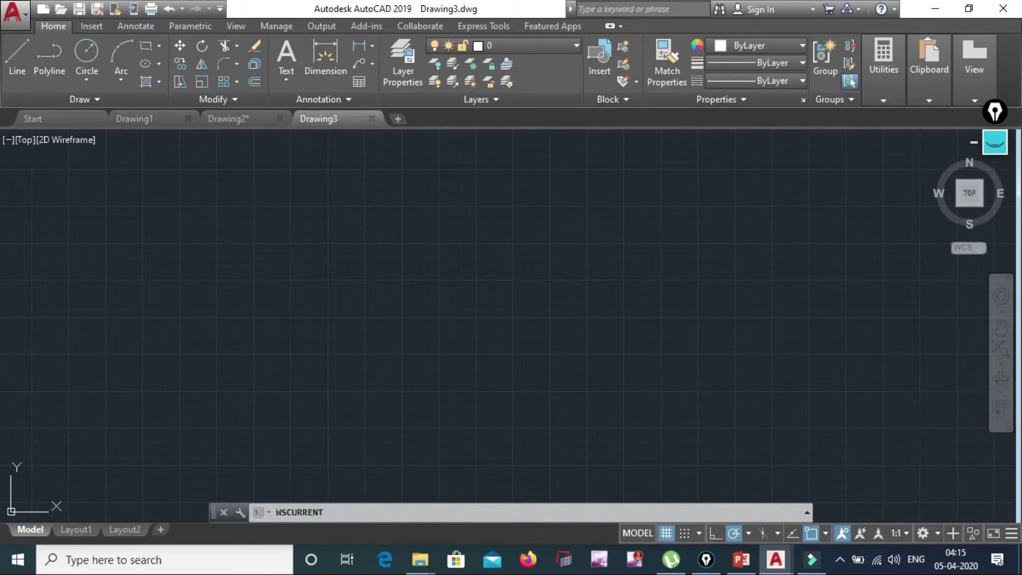
key(Return)
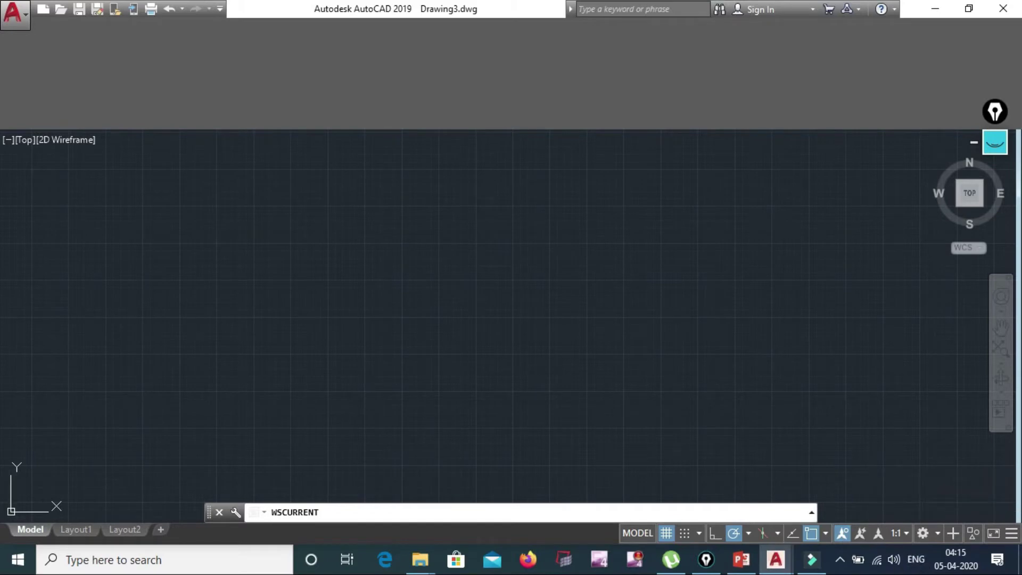
key(Escape)
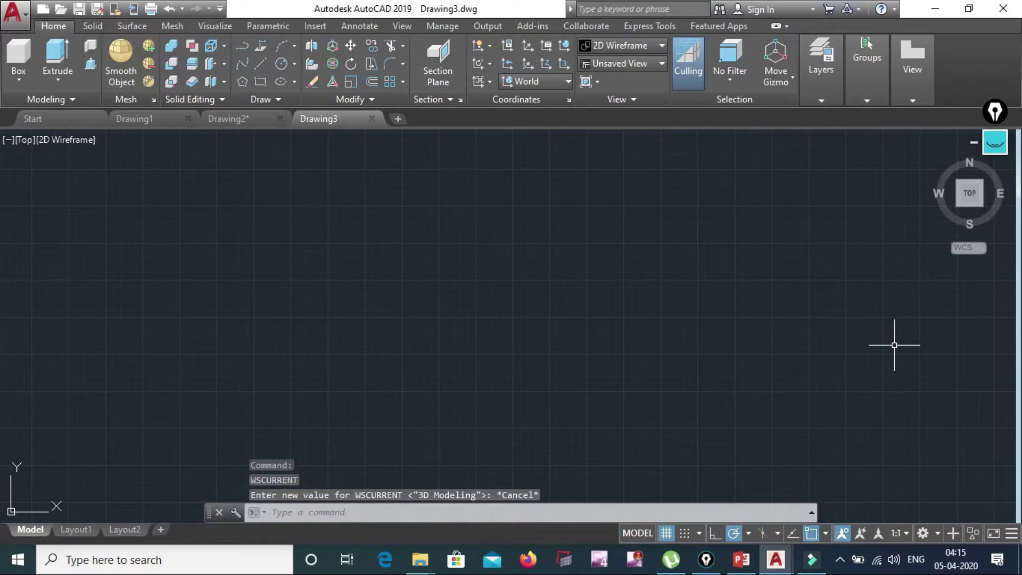
click(941, 533)
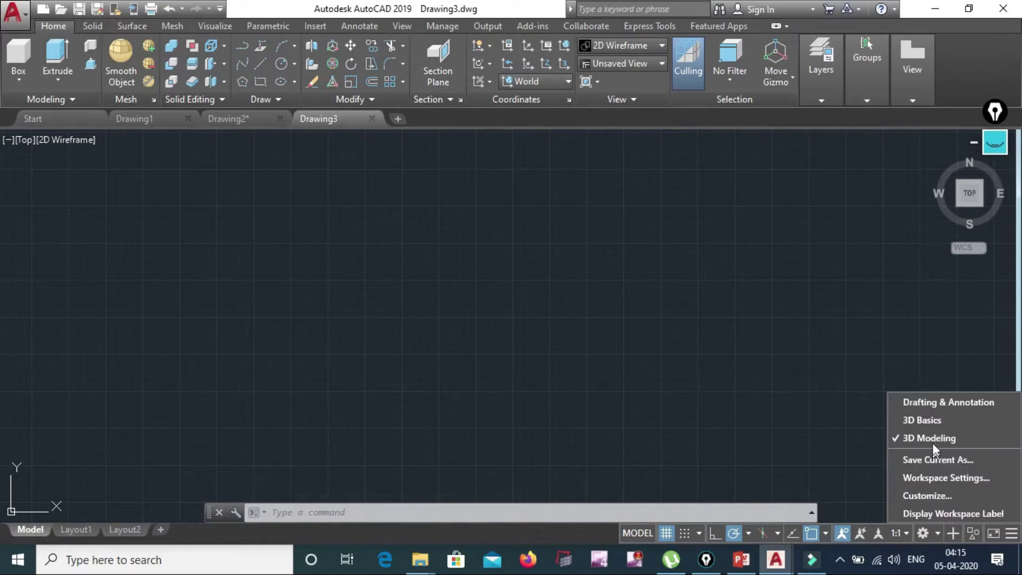
click(930, 403)
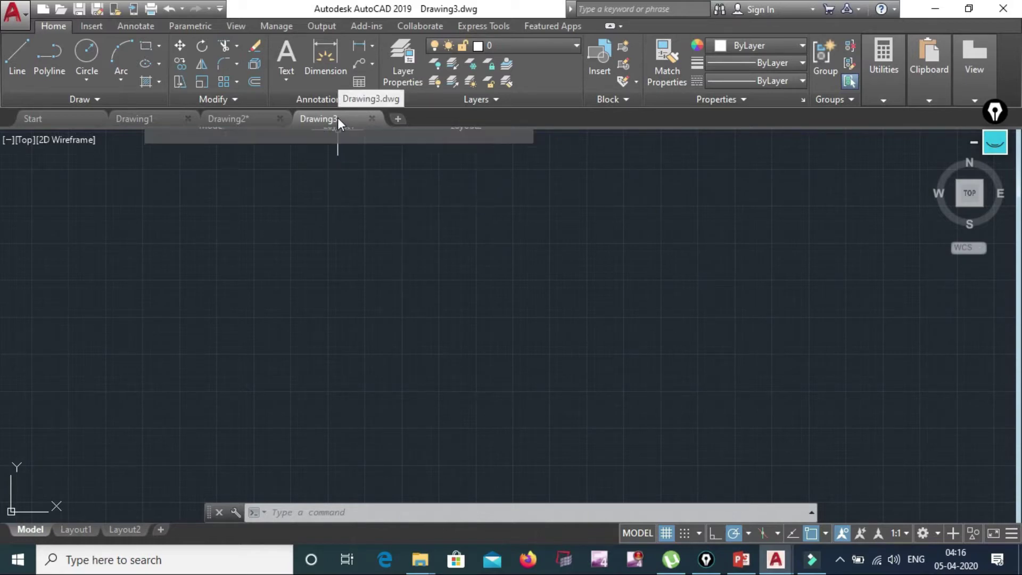
mouse_move(319, 119)
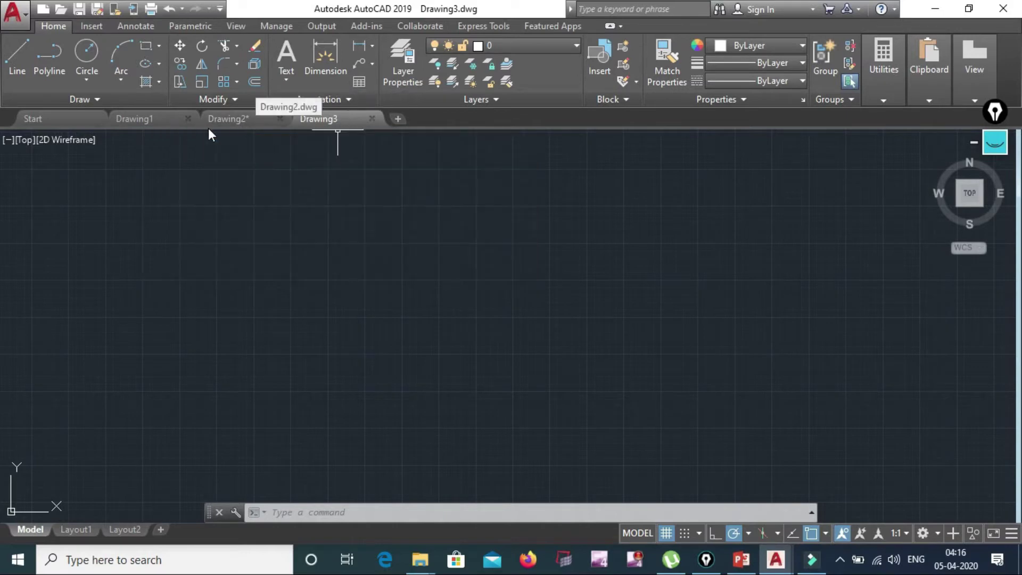
click(238, 120)
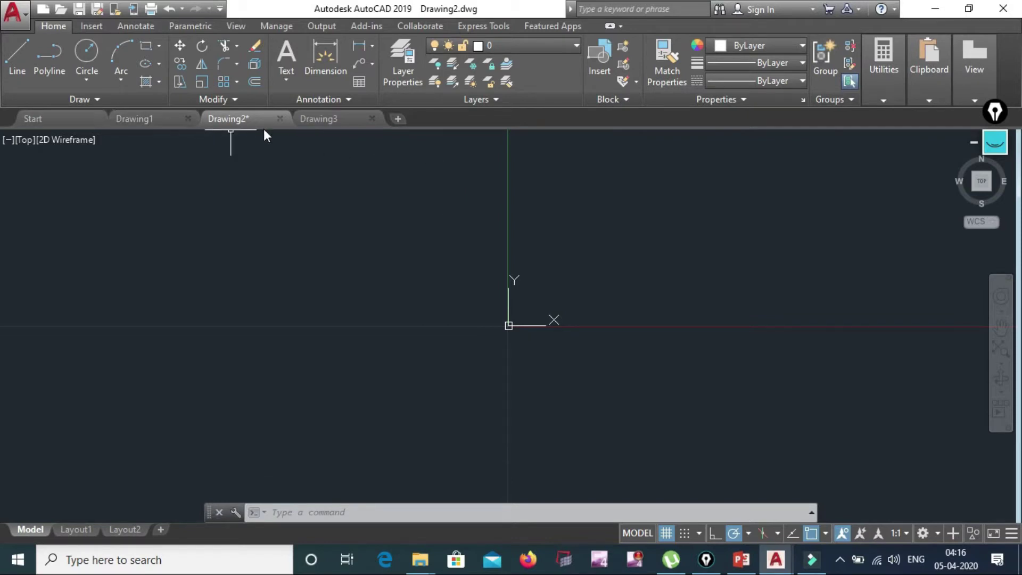
click(336, 119)
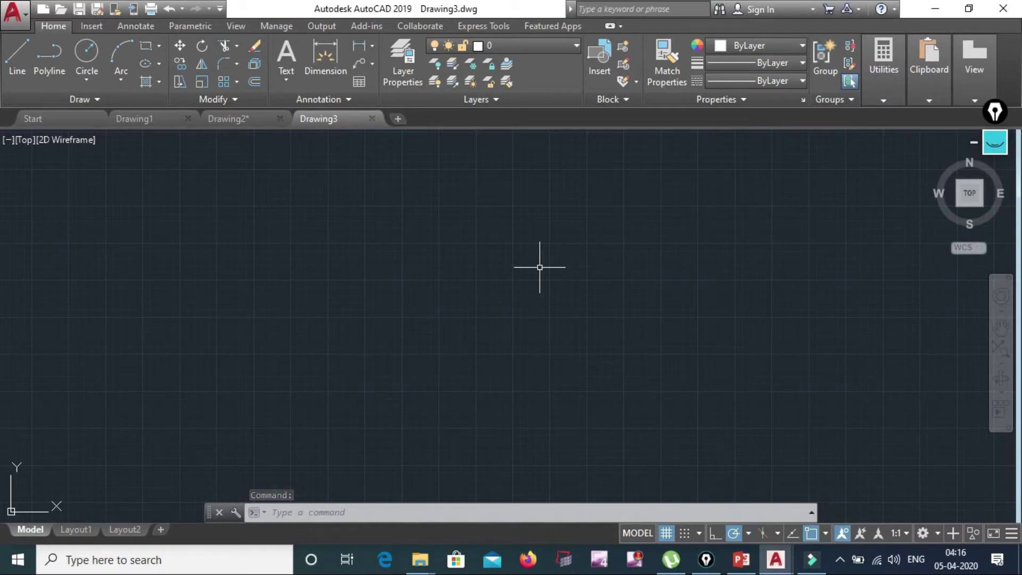
In Drawing Units (UN), try Architectural length, then return to Decimal at 0.0000 precision.
text(UN)
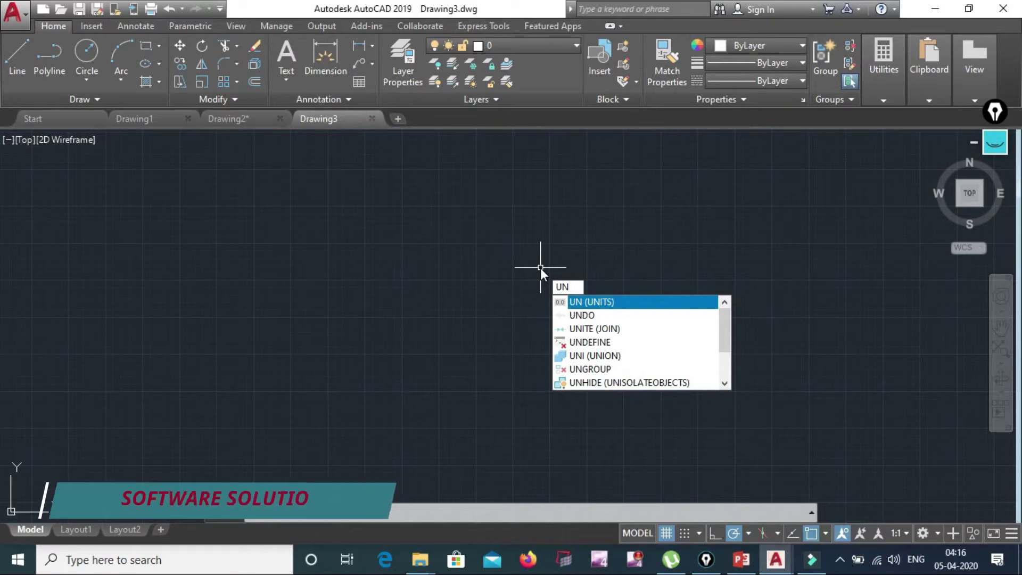
key(Return)
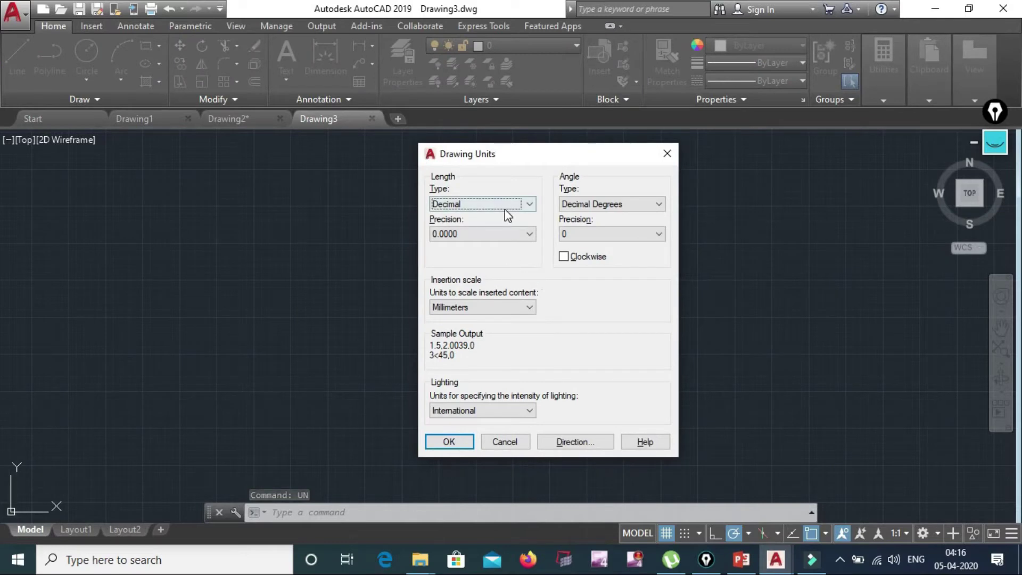
click(505, 205)
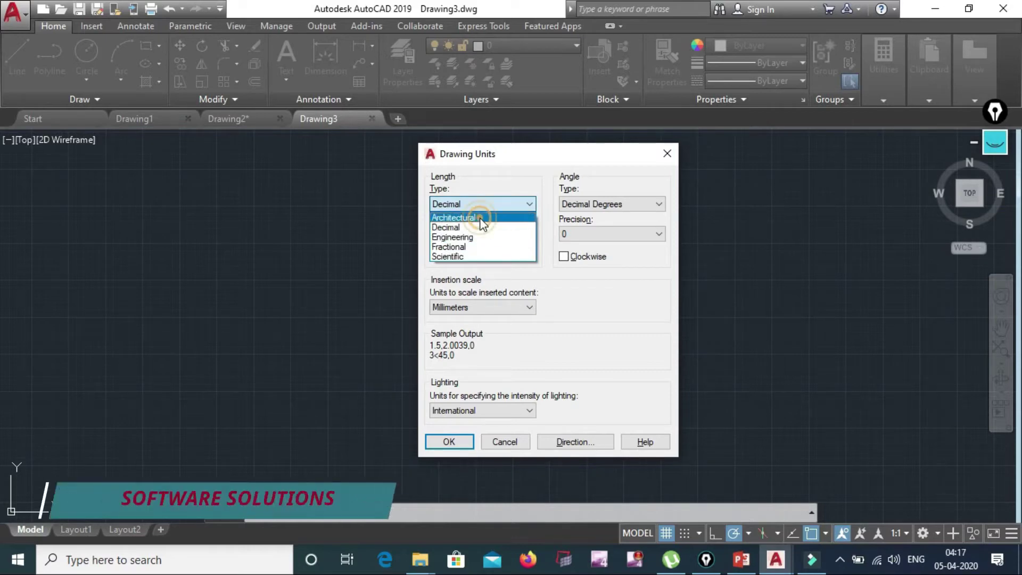
click(480, 218)
click(479, 234)
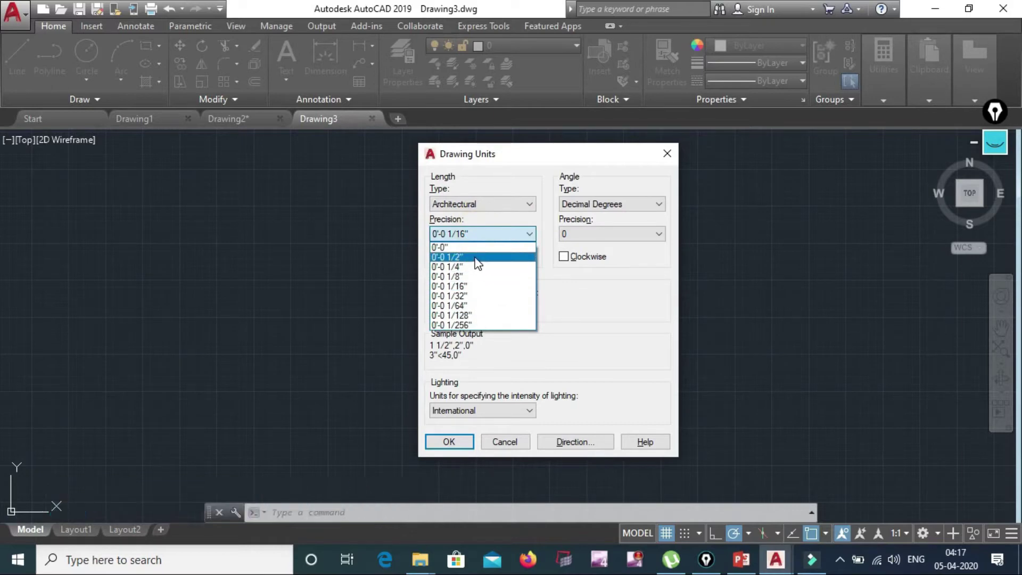
click(494, 202)
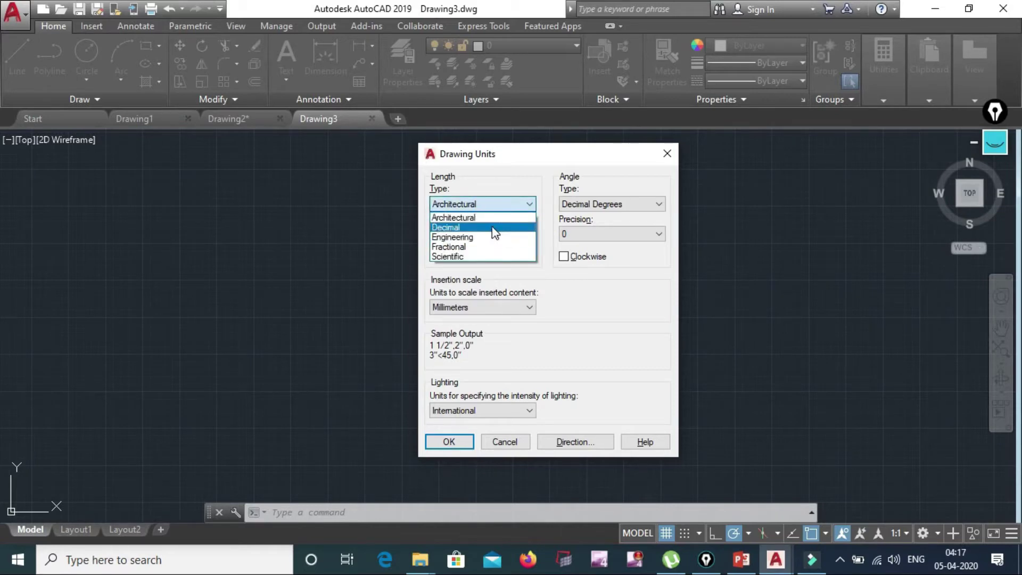
click(493, 228)
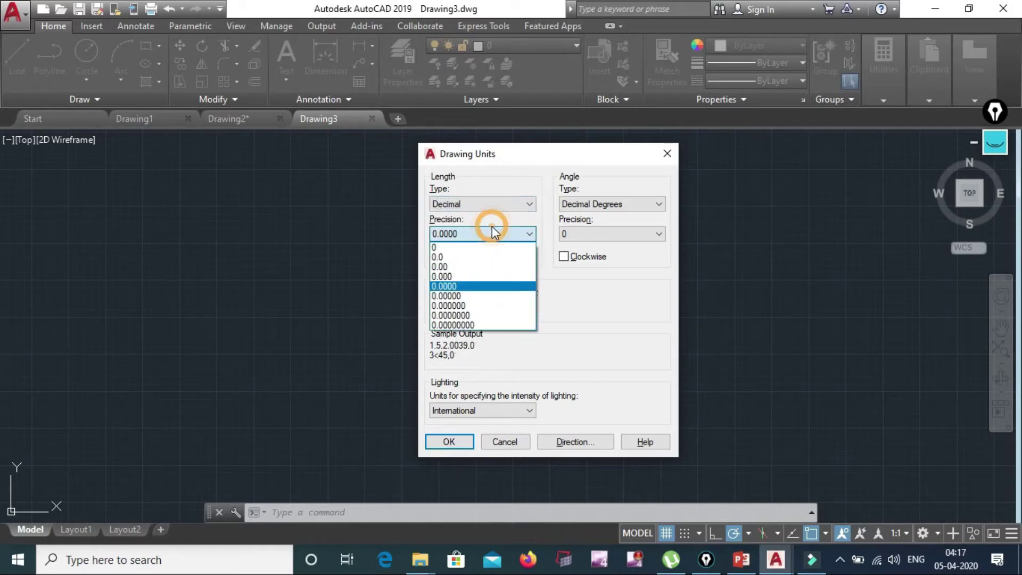
click(494, 223)
click(497, 203)
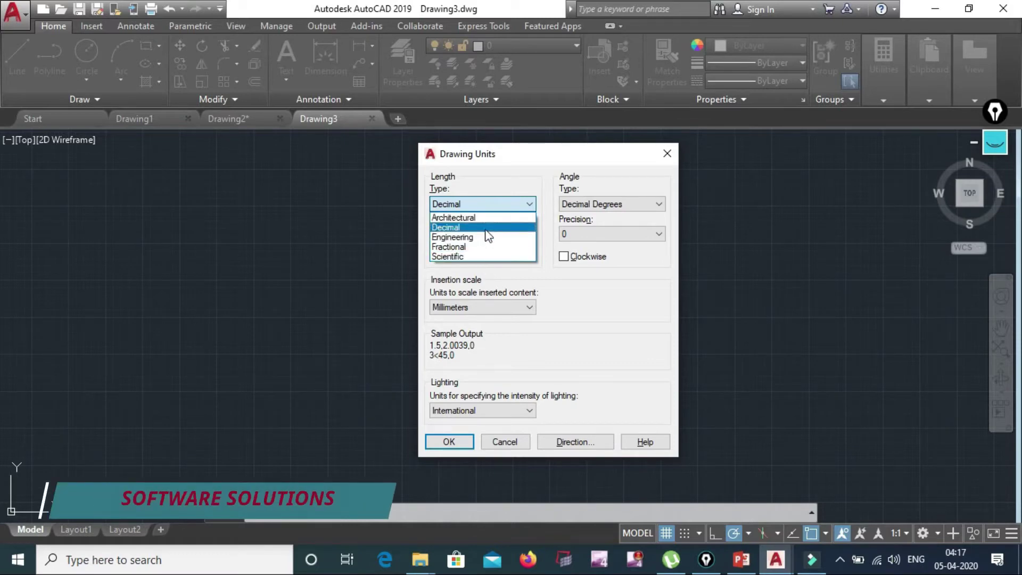
click(486, 229)
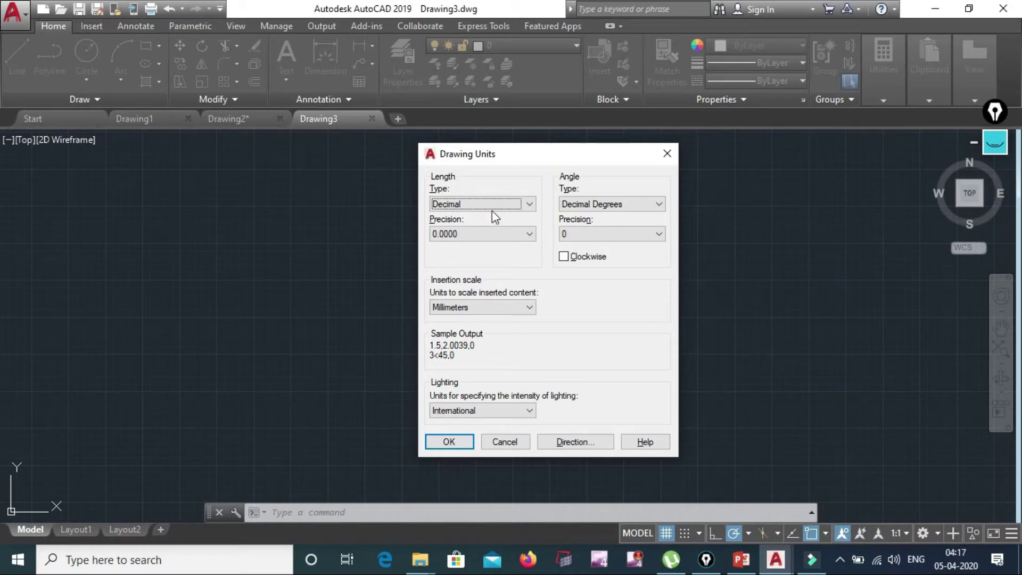
Set length precision to 0.00, keep Millimeters insertion scale, and apply the units.
click(490, 238)
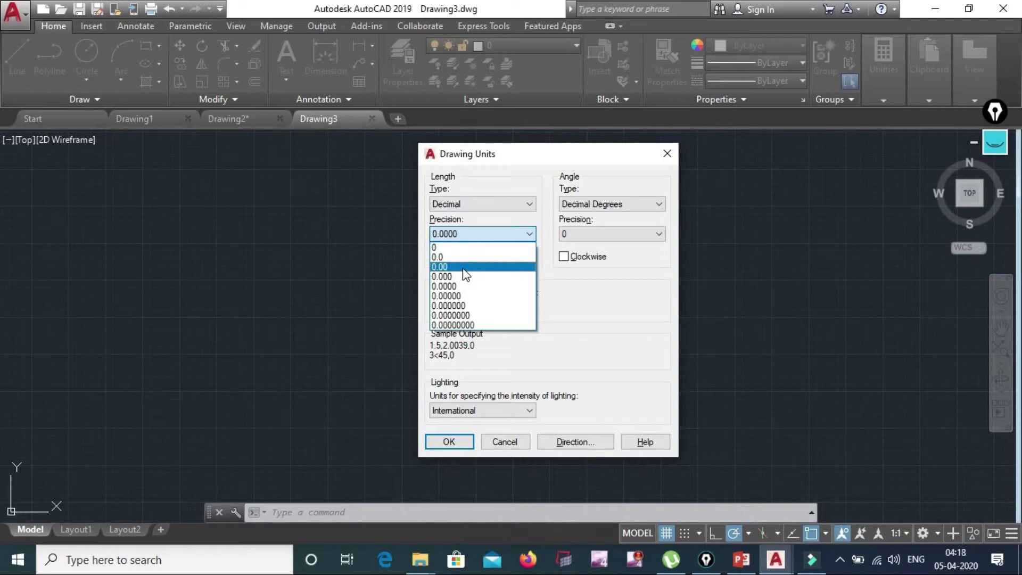
click(467, 268)
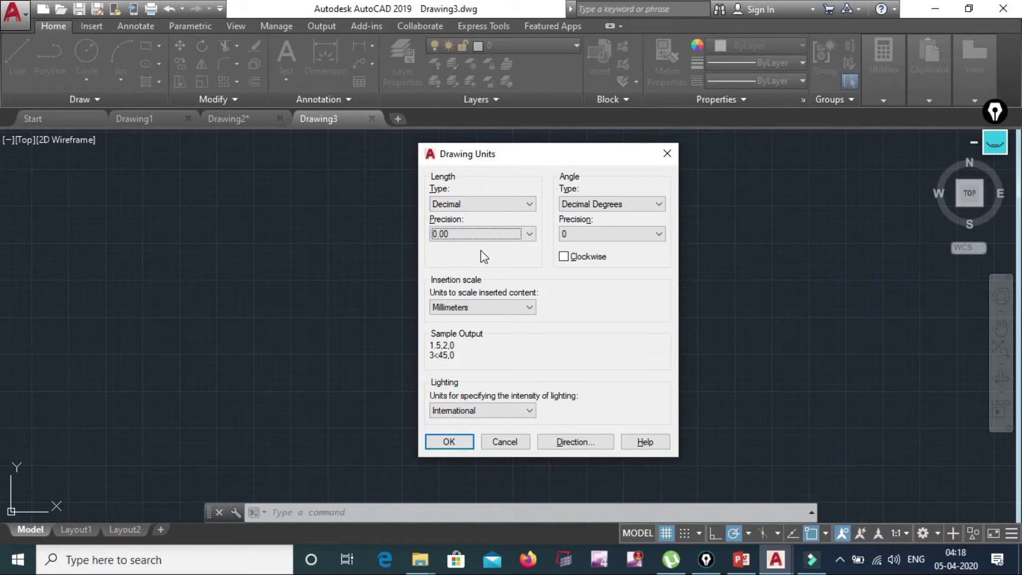
click(487, 308)
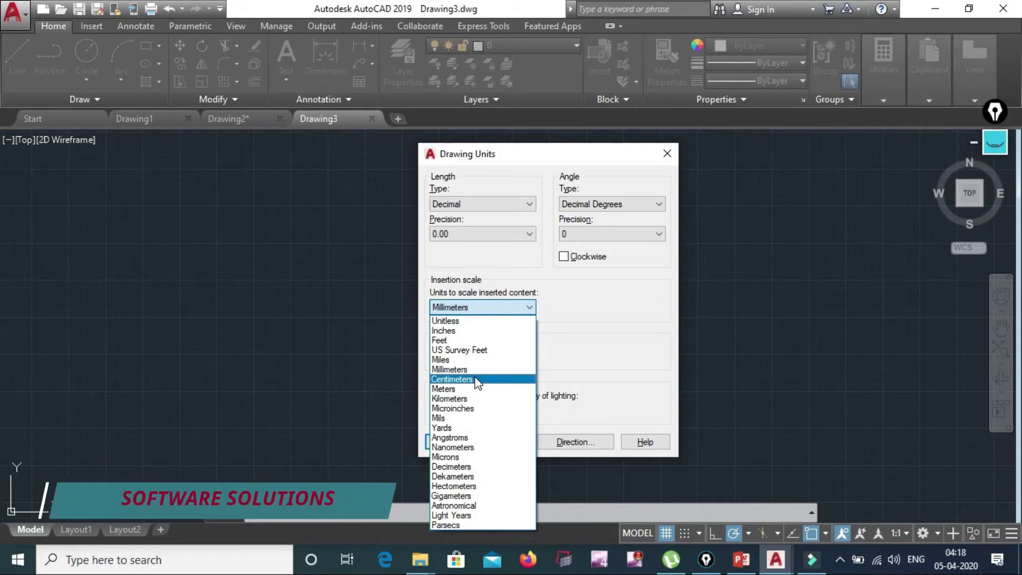
click(480, 370)
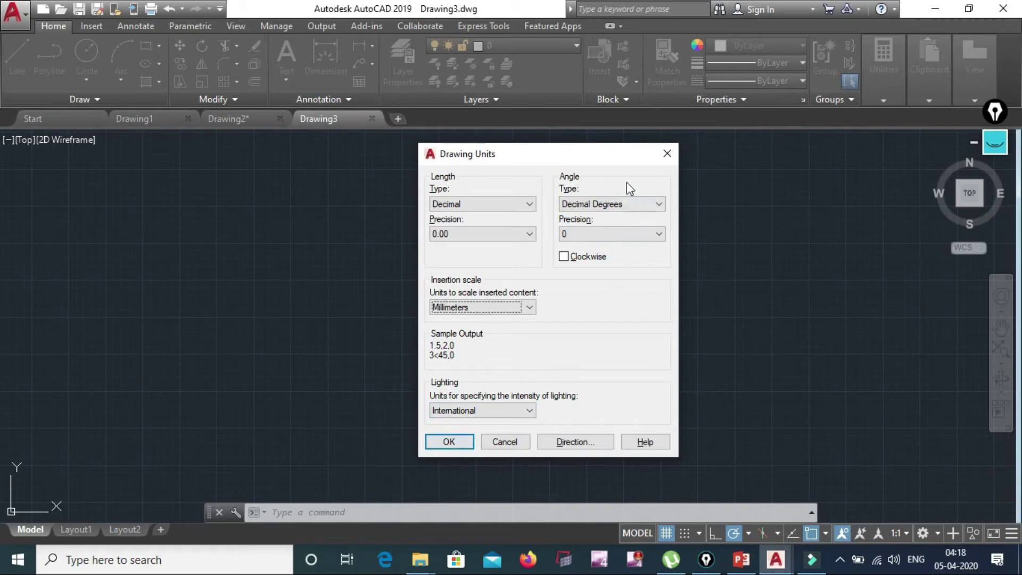
click(450, 442)
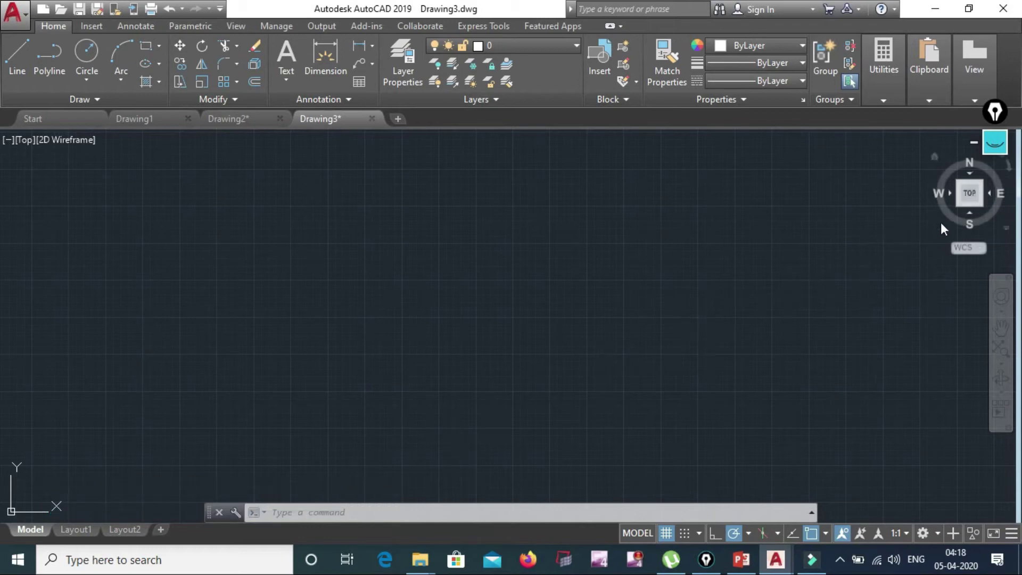
Pan the view so the UCS origin sits at the lower left of the viewport.
click(968, 195)
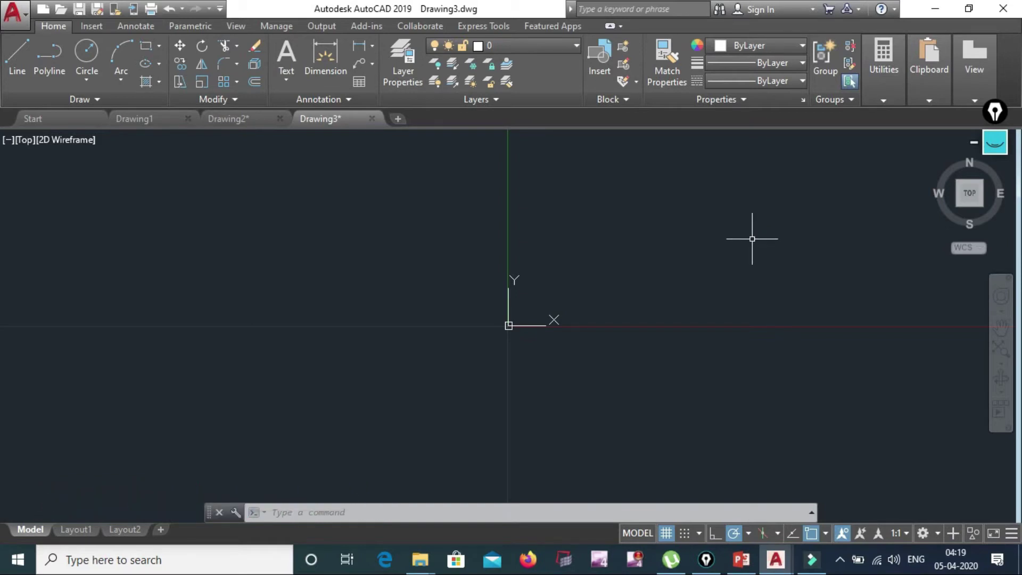
middle_drag(742, 230, 634, 327)
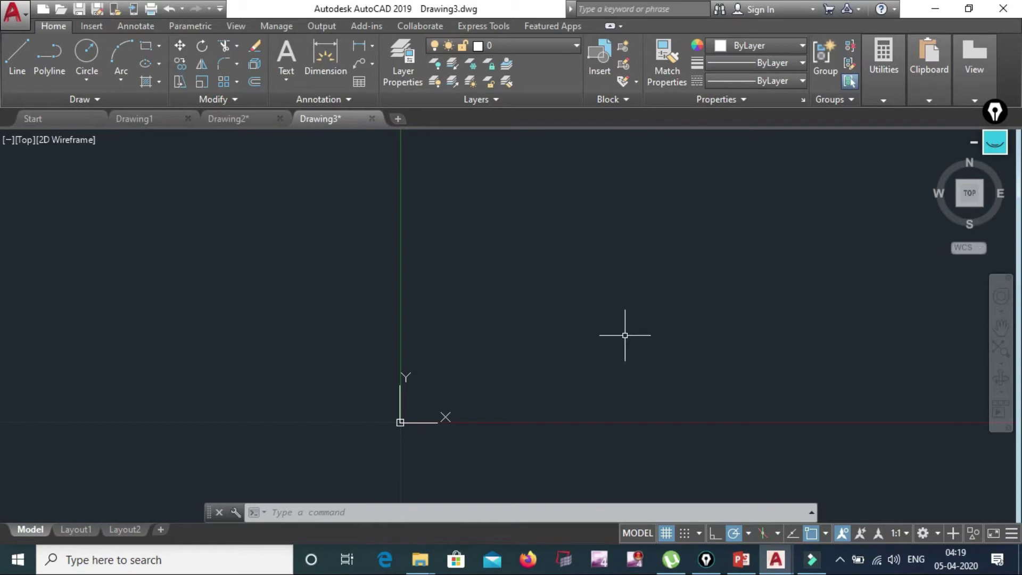
middle_drag(687, 277, 624, 302)
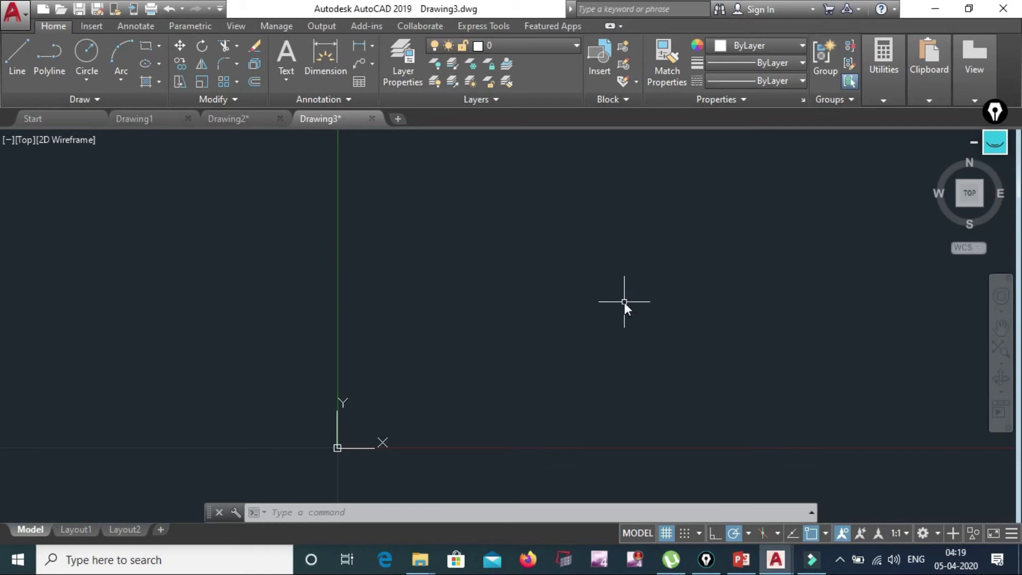
Accept the default LIMITS corners, then start the Rectangle command.
text(LIMITS)
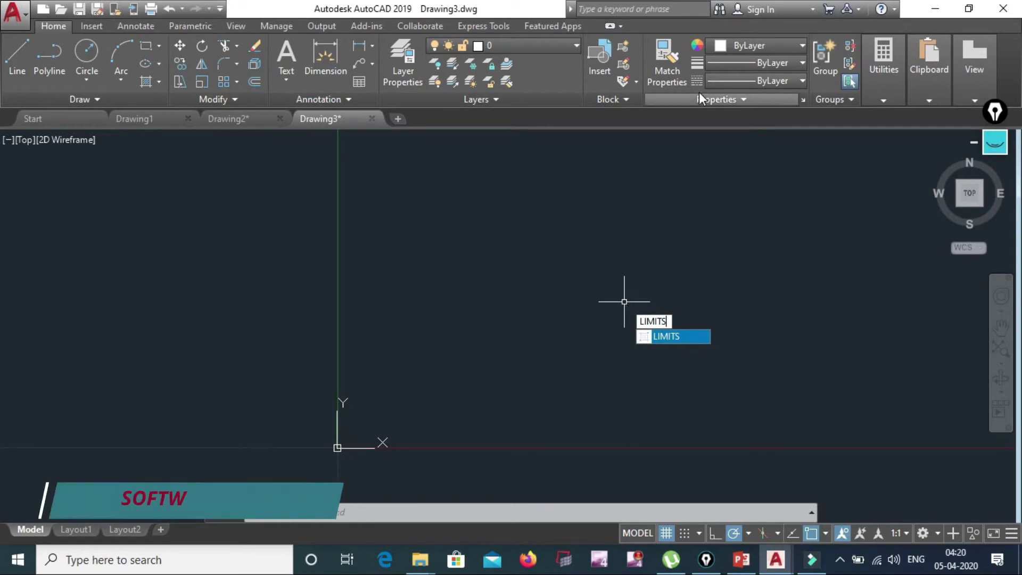
key(Return)
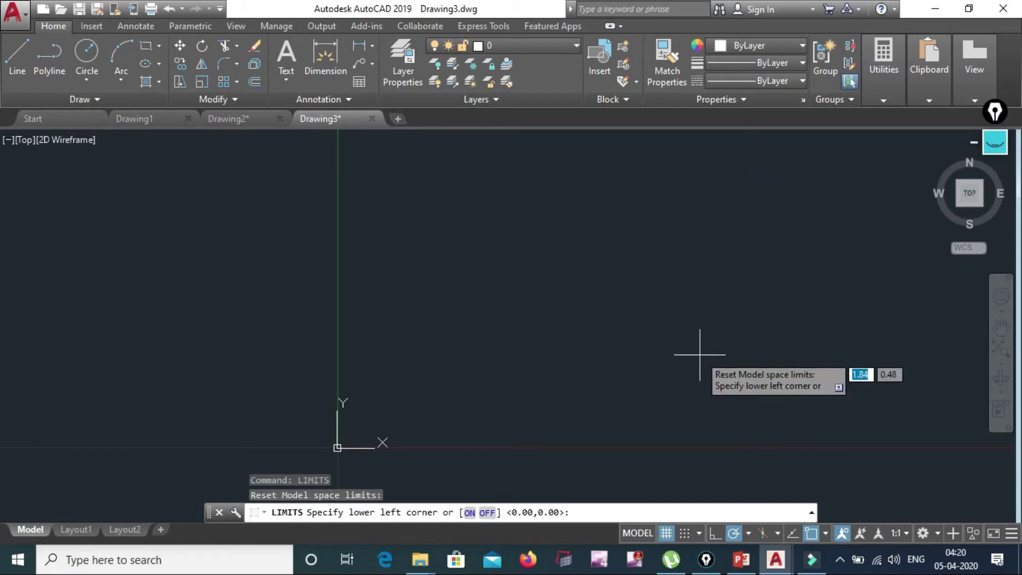
click(993, 140)
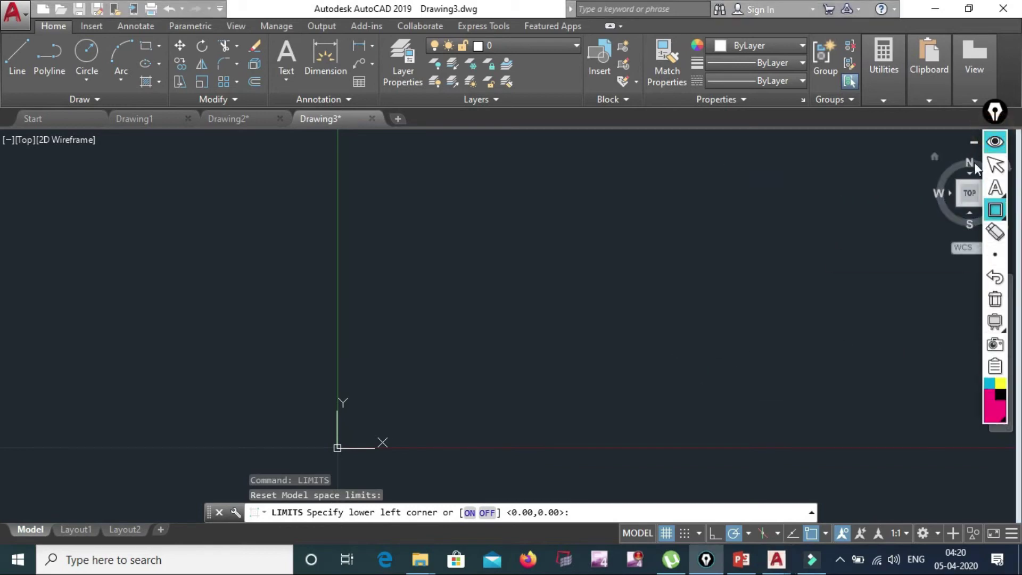
click(995, 209)
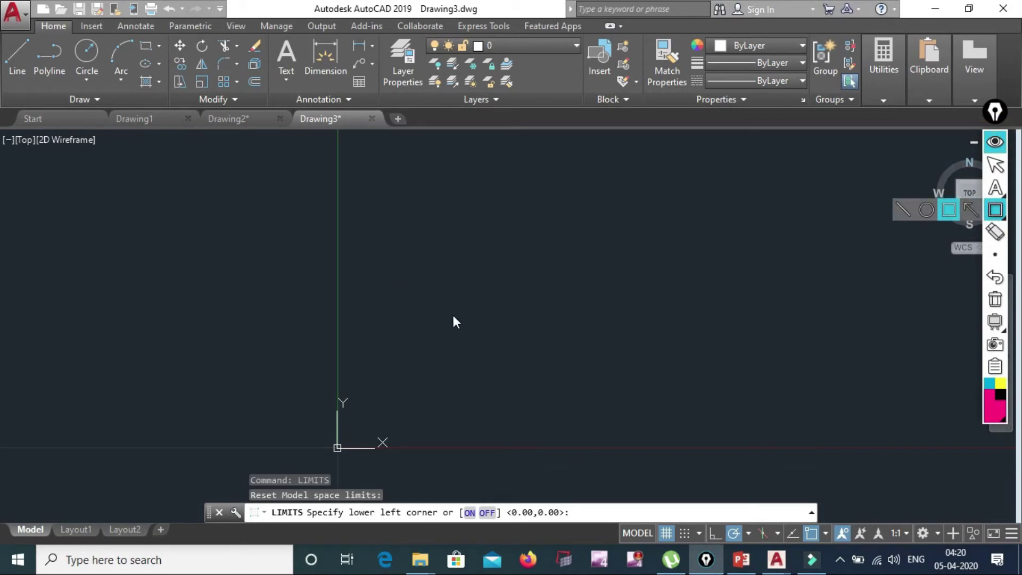
key(Return)
key(Return)
click(374, 362)
key(Escape)
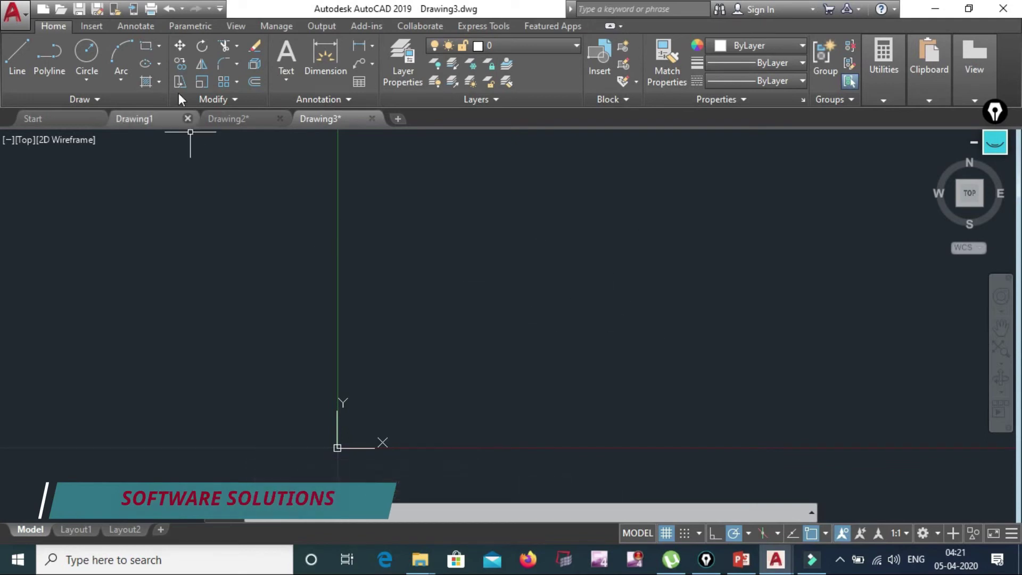
click(145, 46)
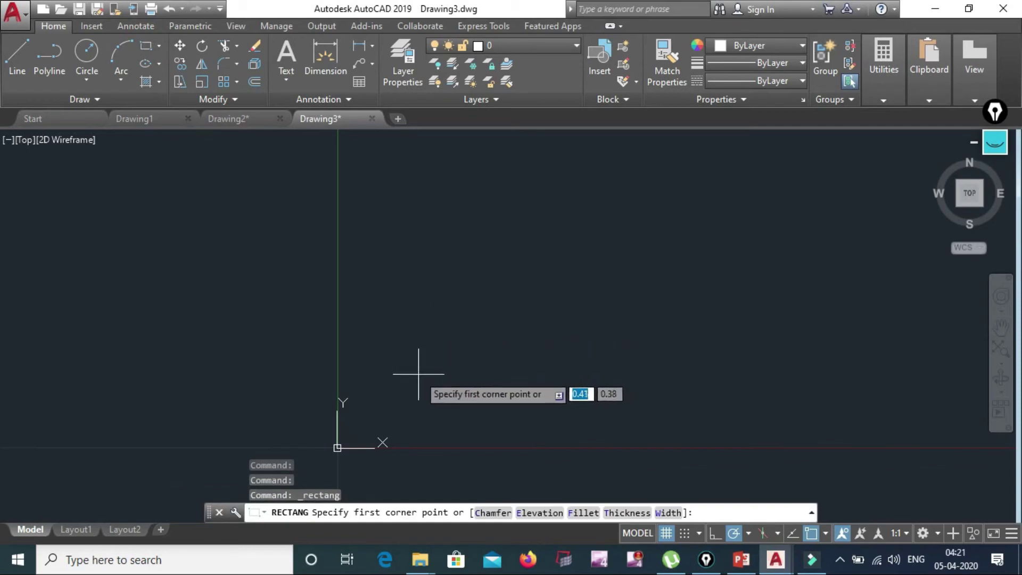
click(452, 356)
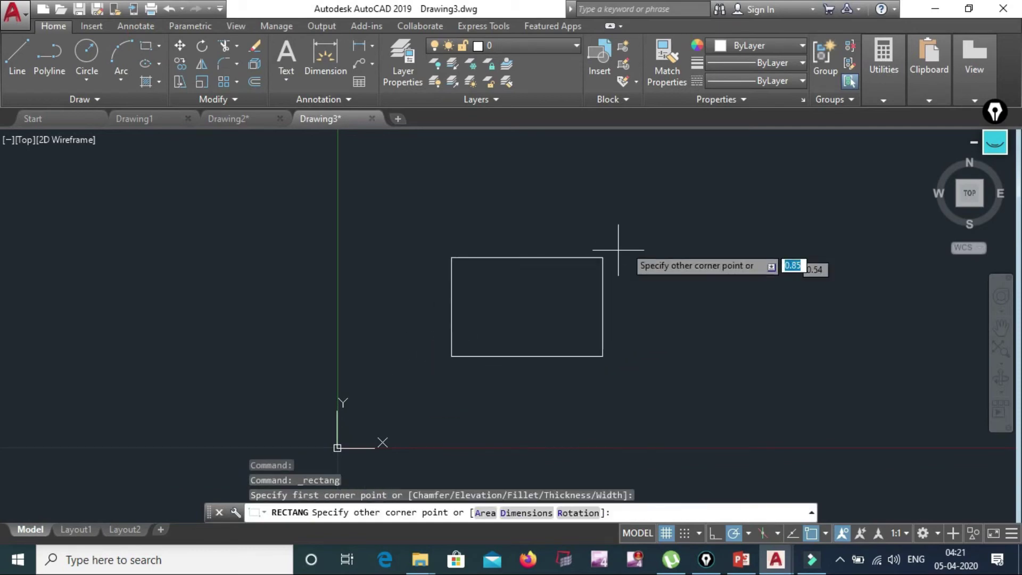
click(840, 155)
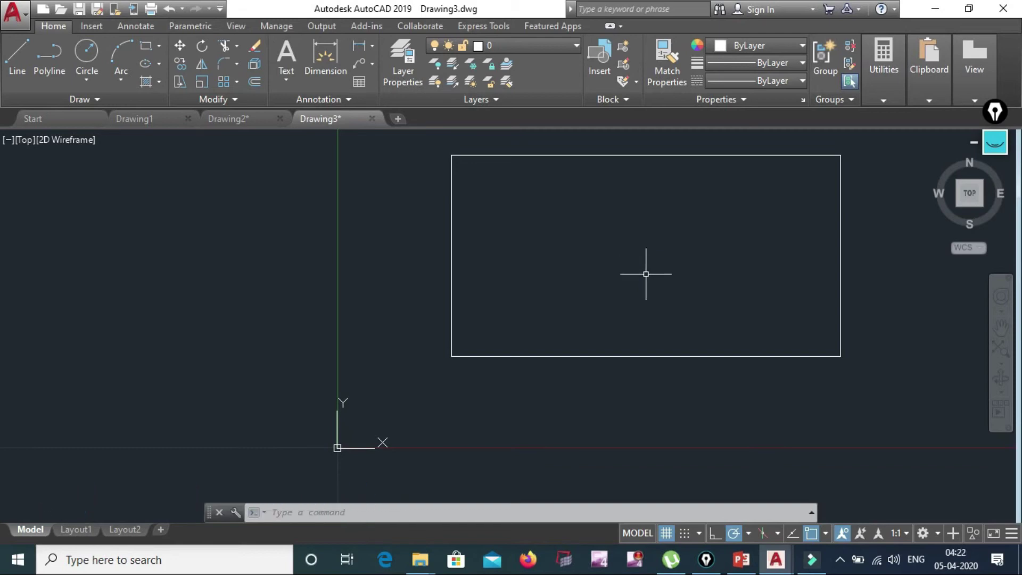
click(874, 250)
click(760, 355)
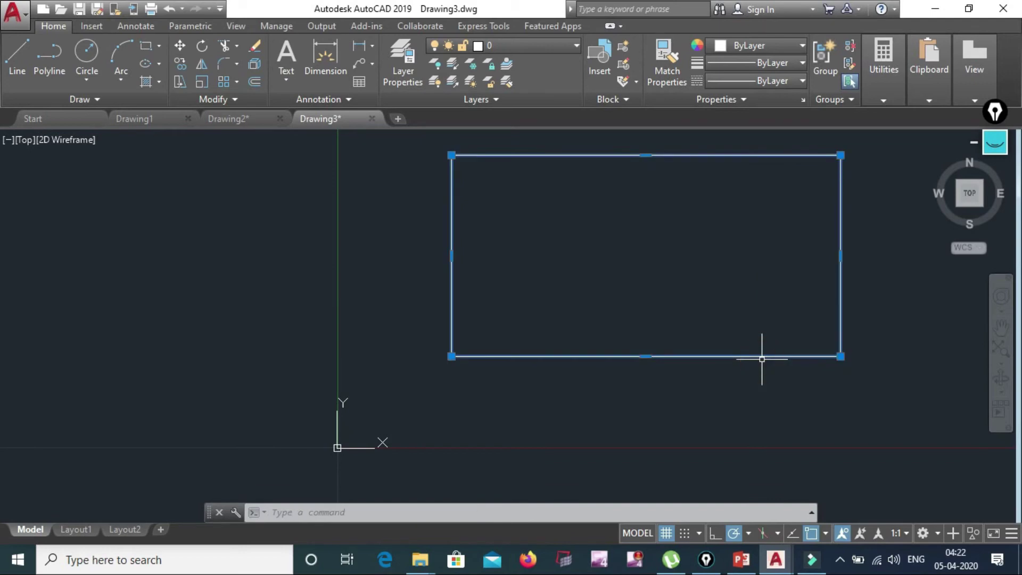
key(Delete)
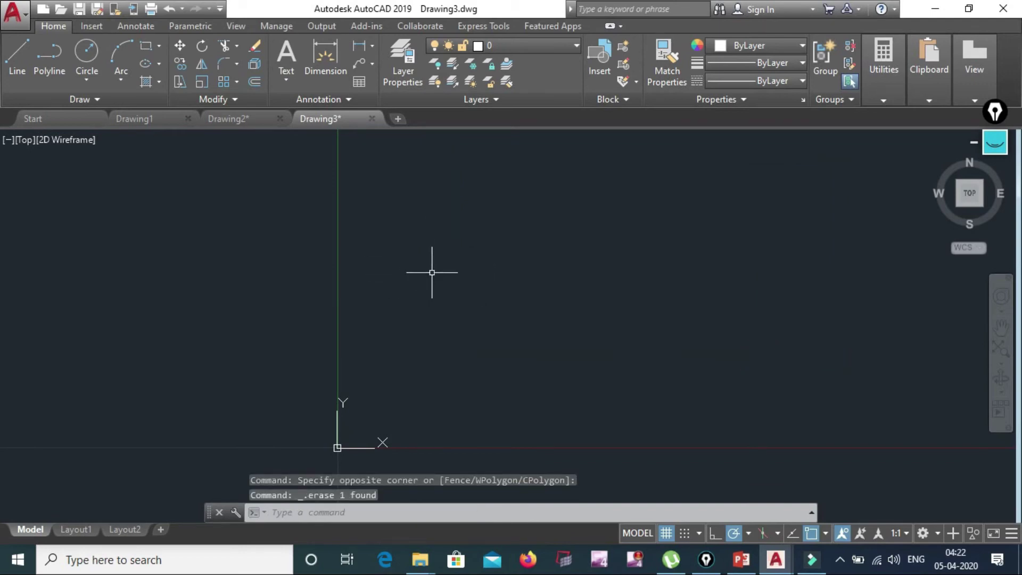
Turn model space limits checking ON with the LIMITS command.
text(limit)
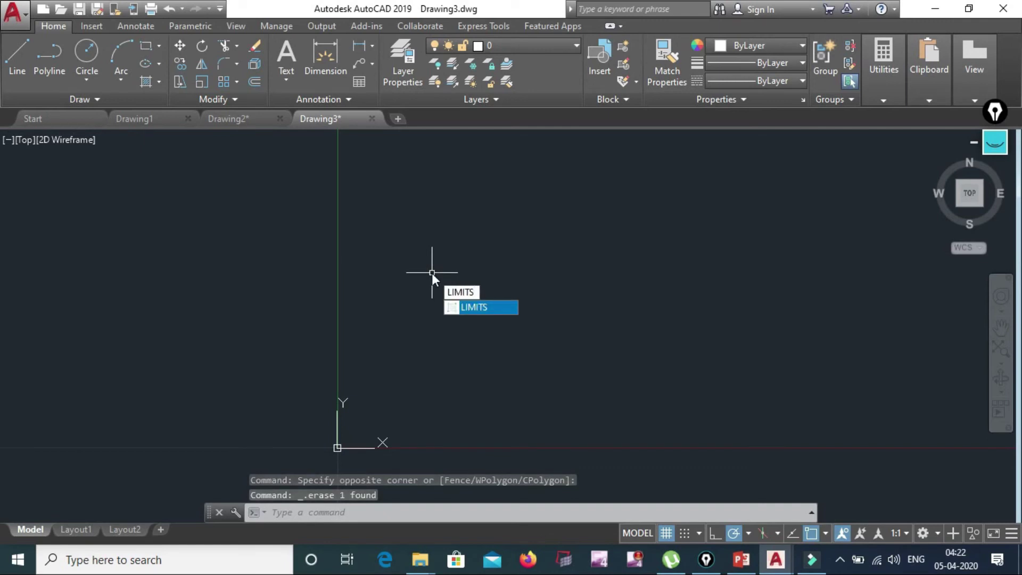
key(Return)
key(Return)
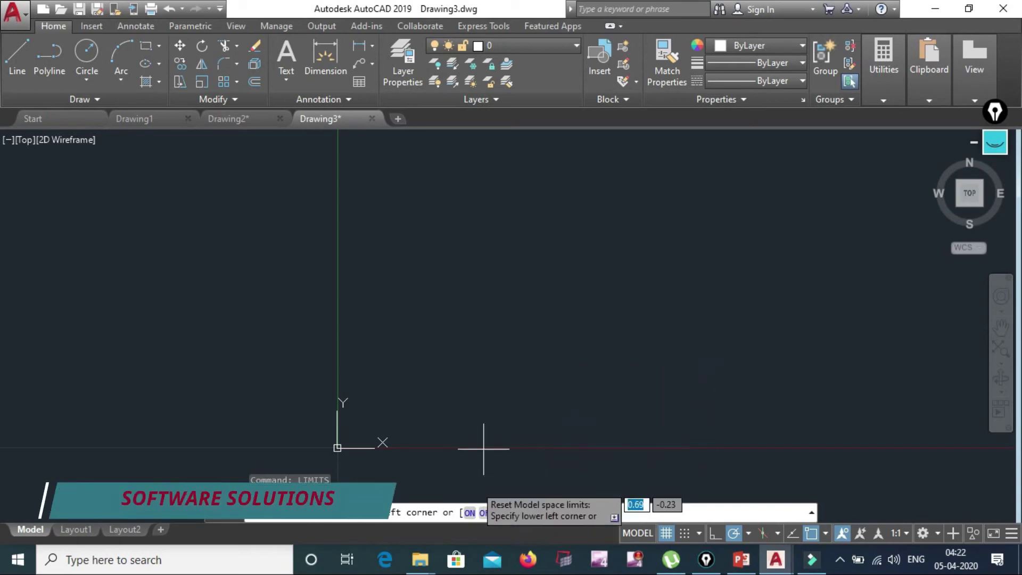
text(o)
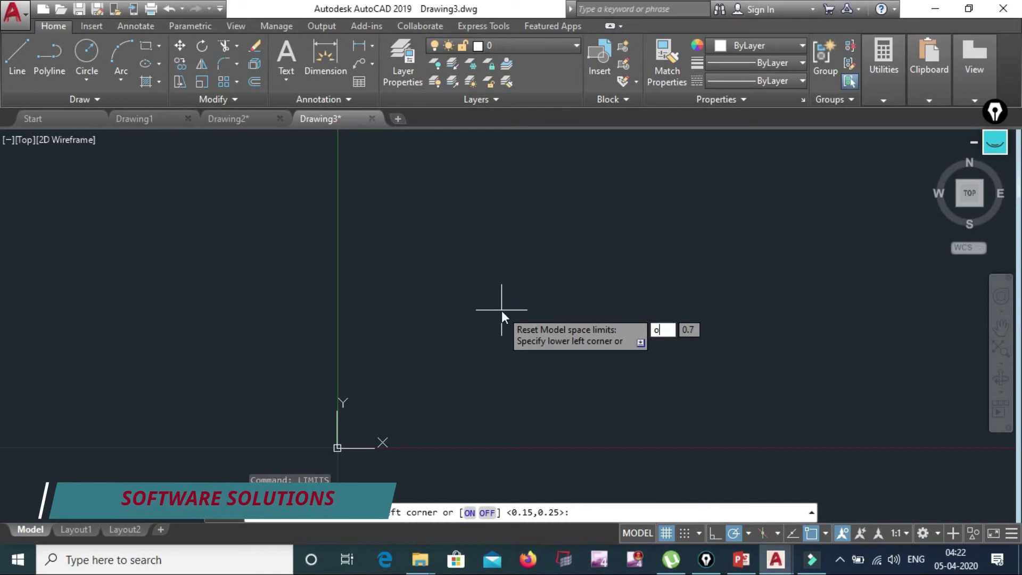
text(n)
key(Return)
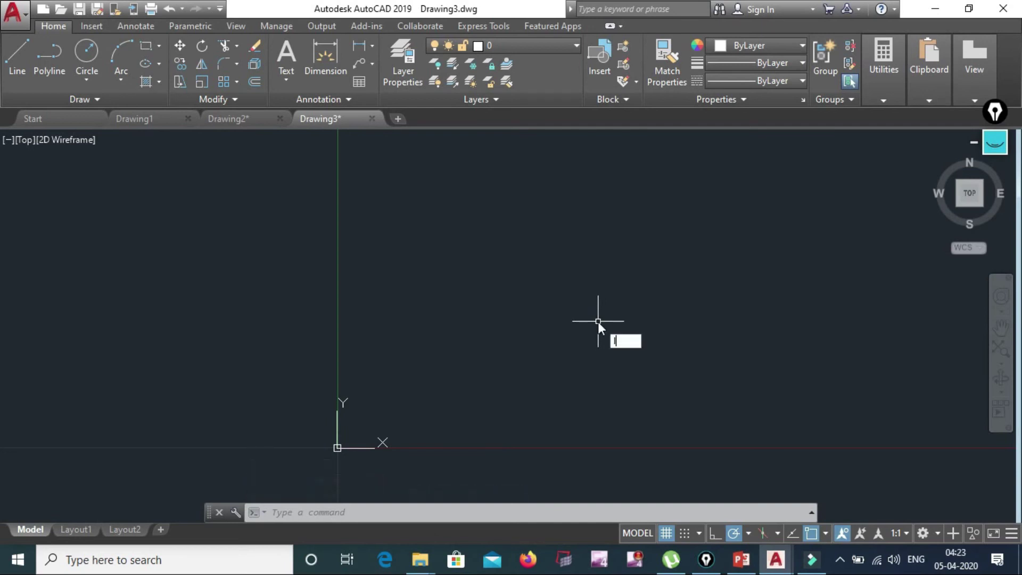
Run LIMITS again and set the lower-left corner to 0,0.
text(LINmi)
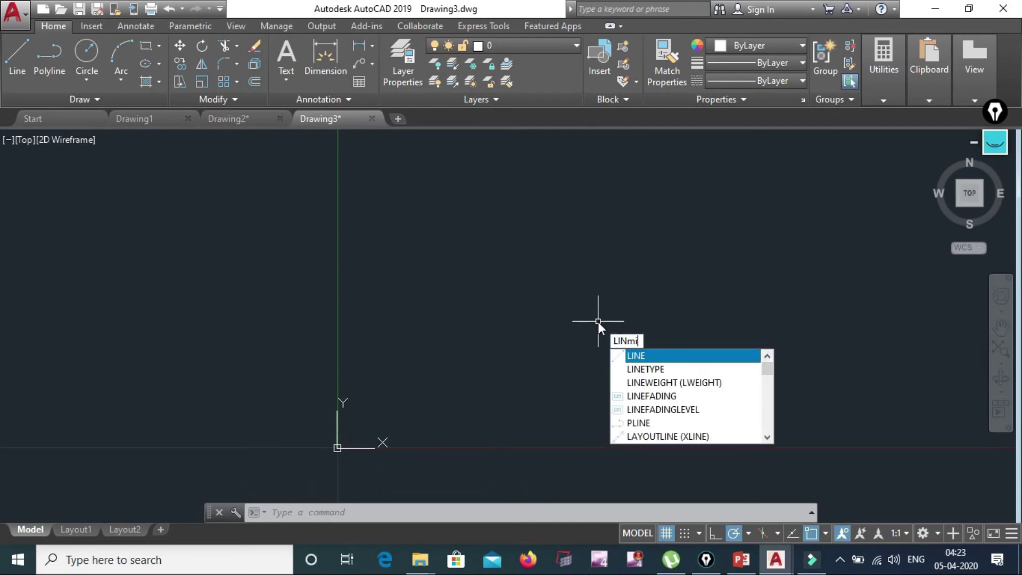
text(ts)
key(Return)
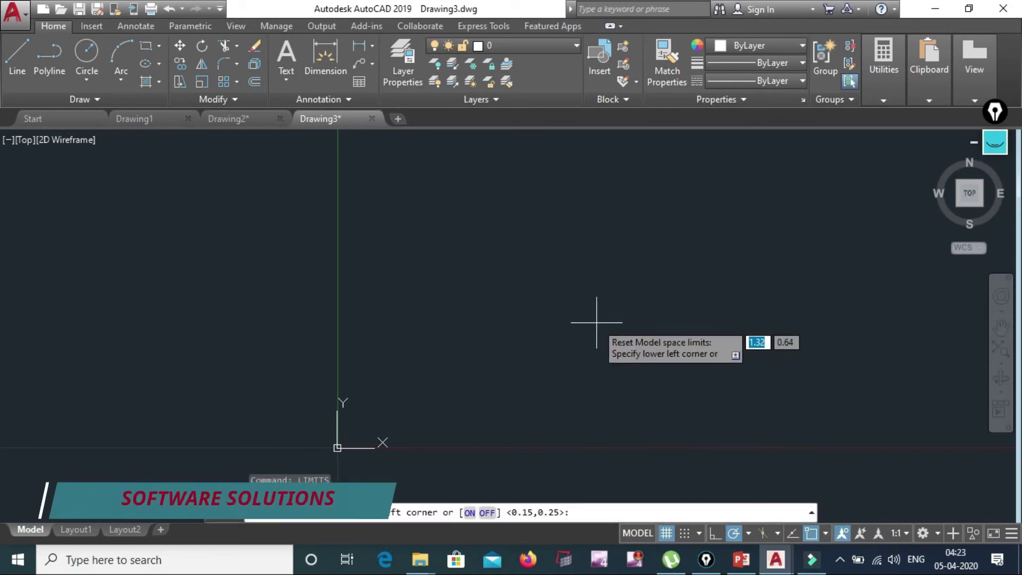
text(0)
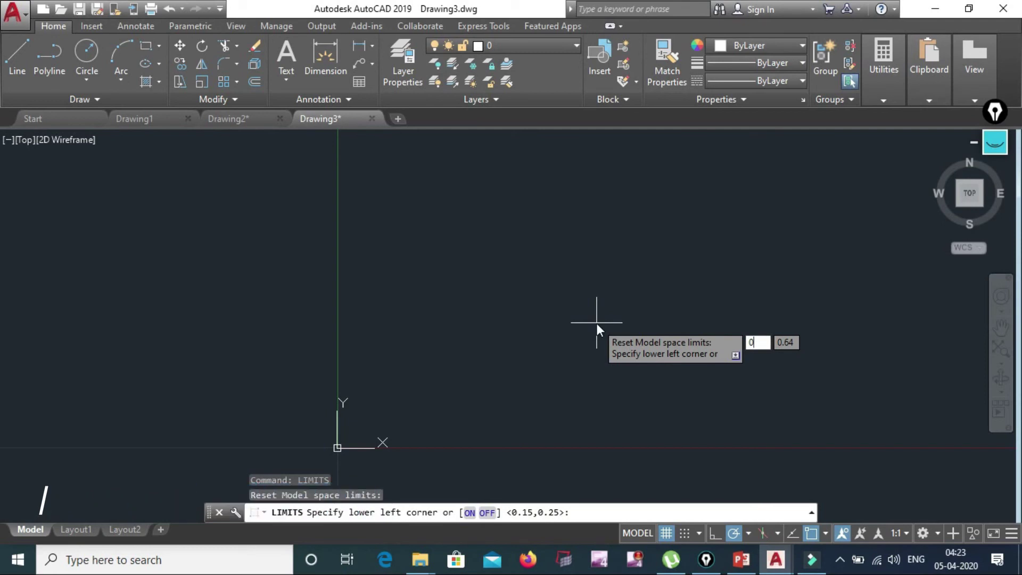
key(Tab)
text(0)
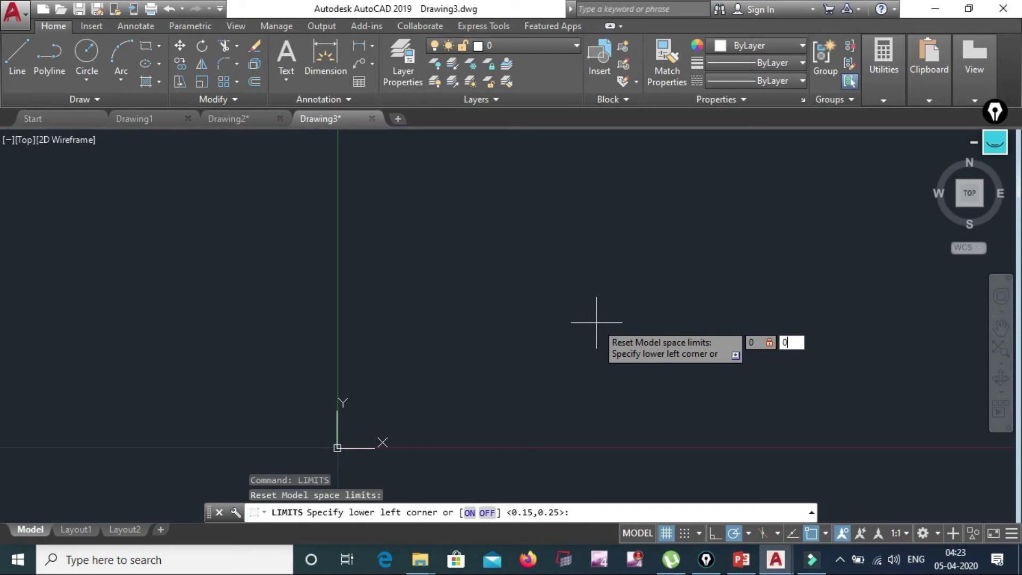
key(Return)
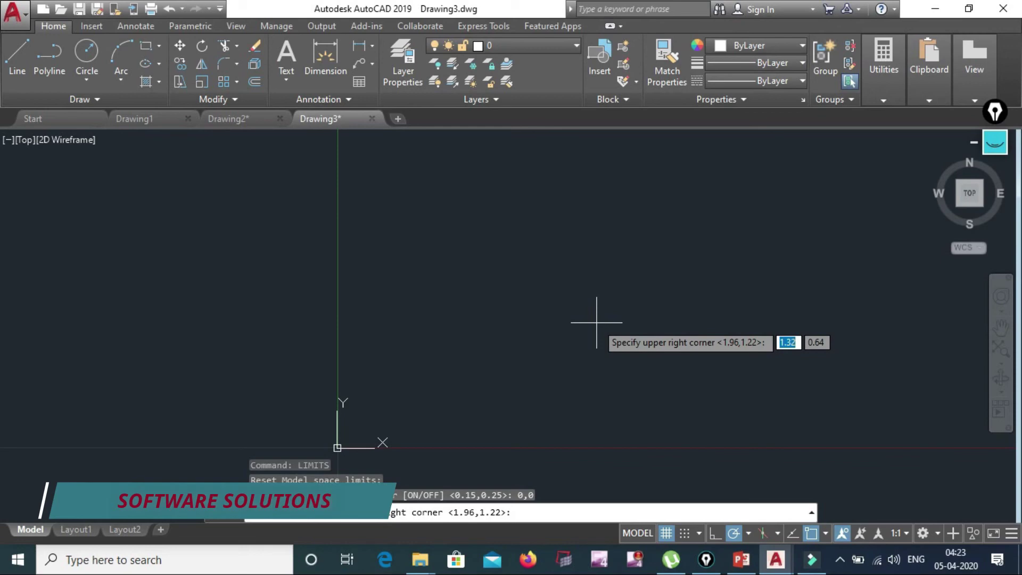
Set the upper-right limits corner to 500,500 to finish LIMITS.
text(500)
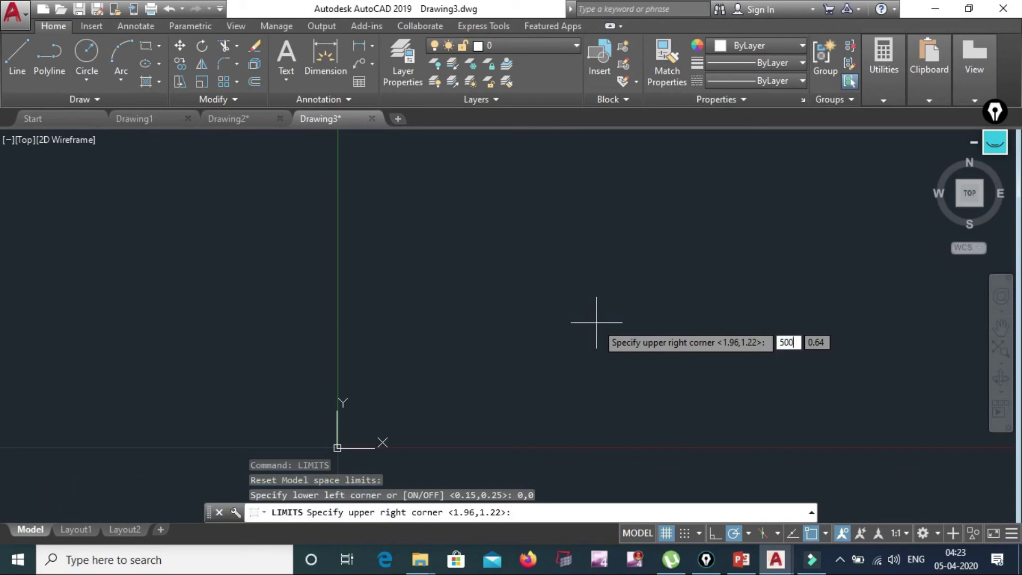
key(Tab)
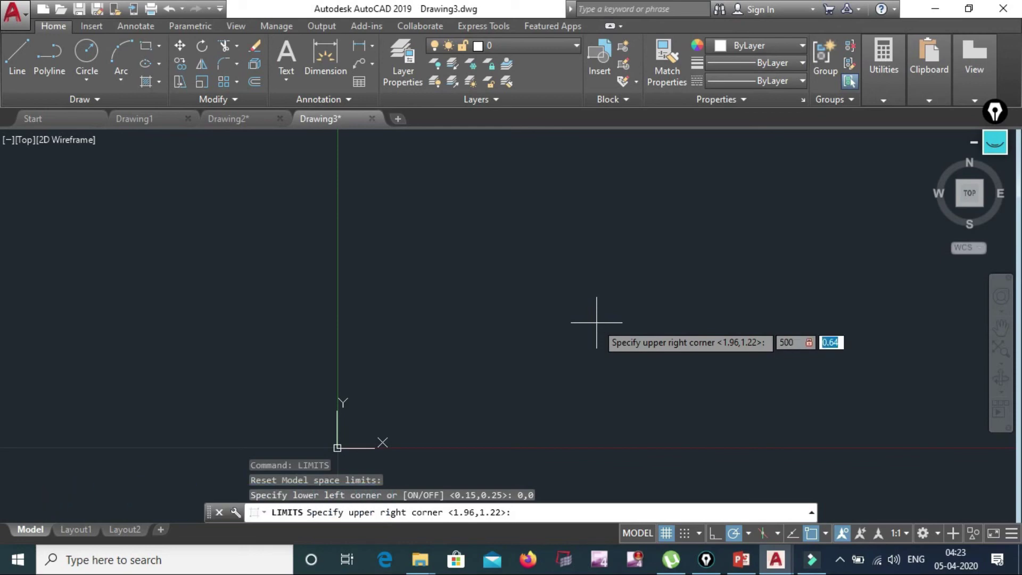
text(500)
key(Return)
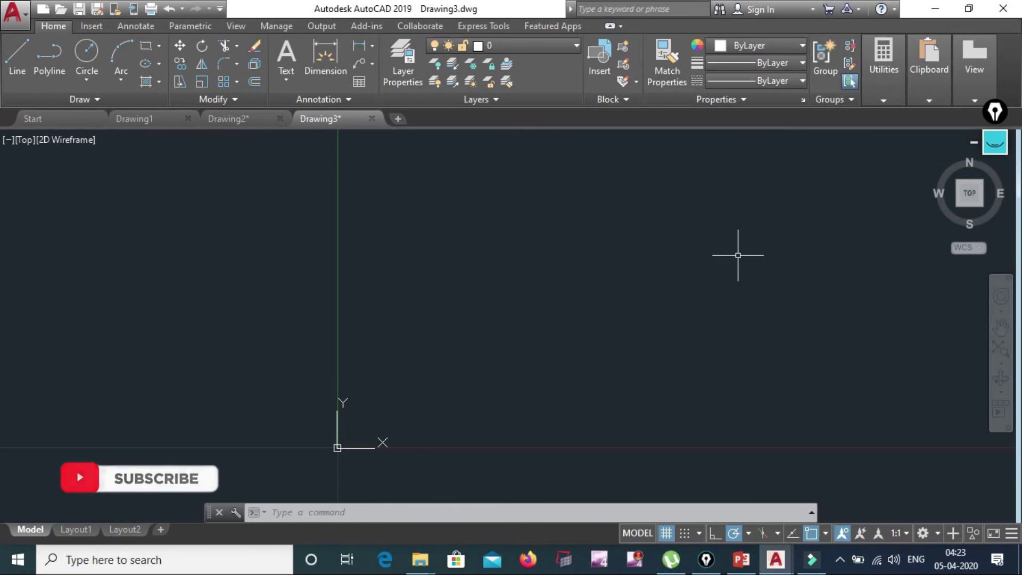
Try starting a line at 500,650 and get it rejected as outside limits.
text(l)
key(Return)
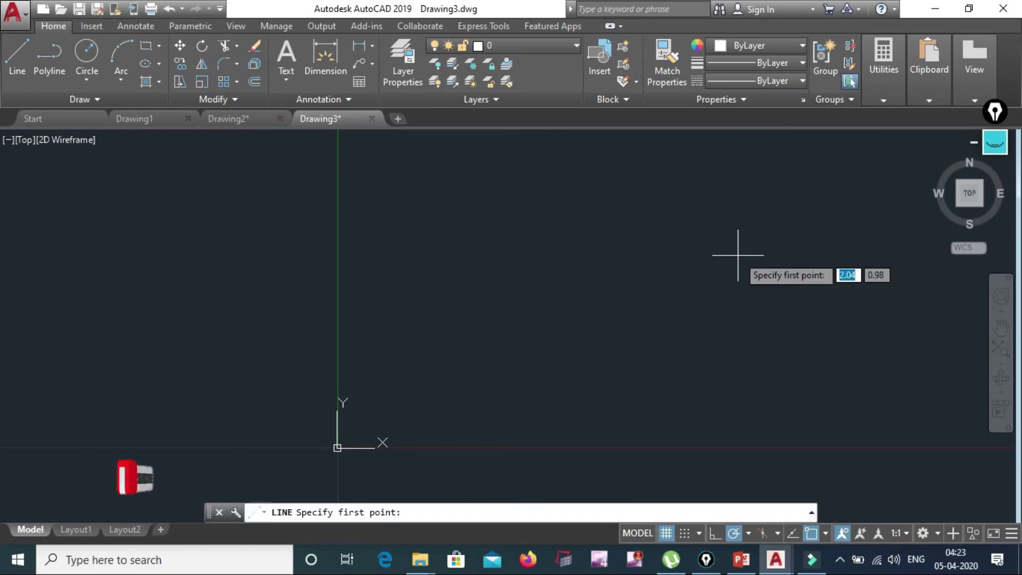
text(500)
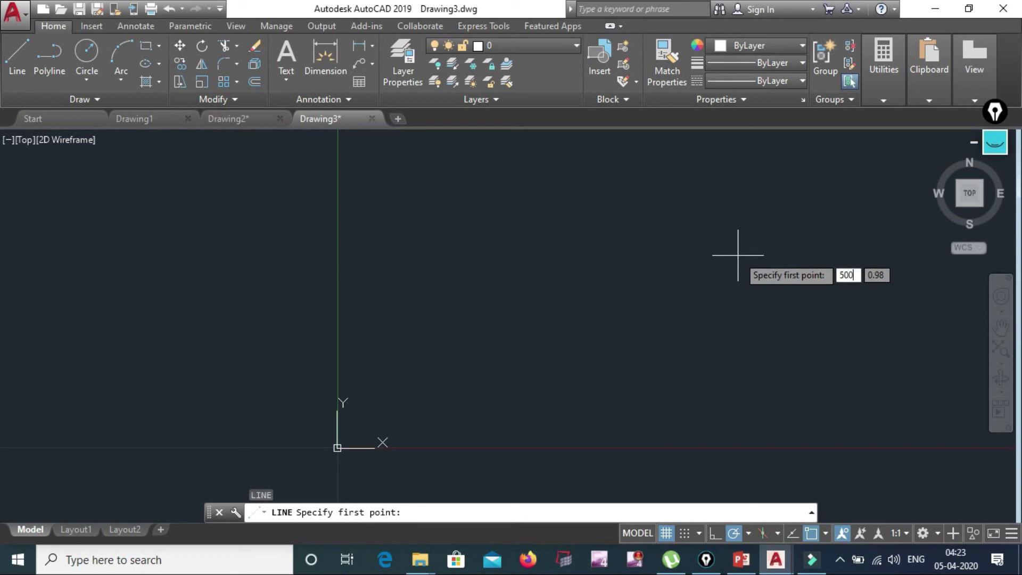
key(Tab)
text(650)
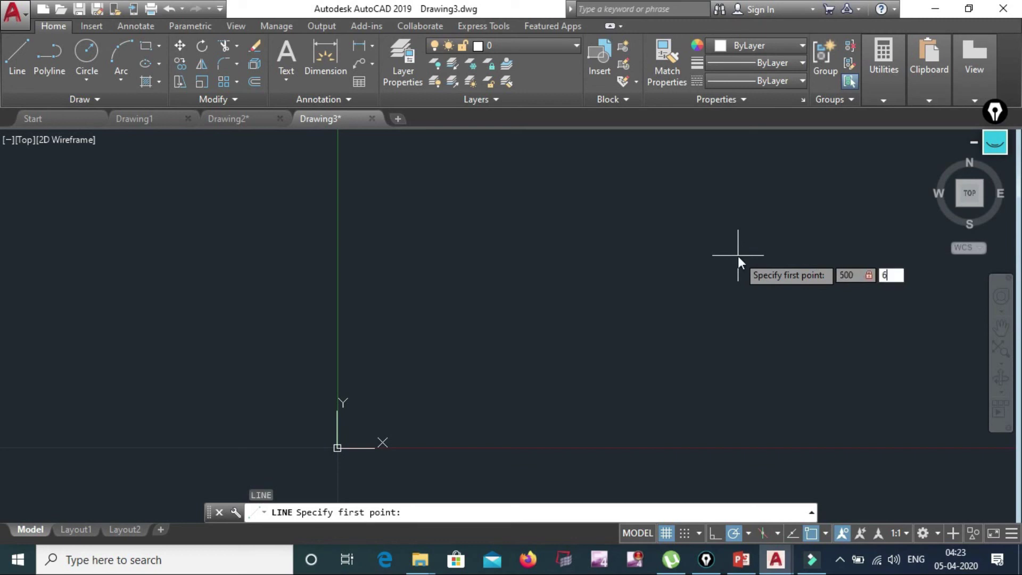
key(Return)
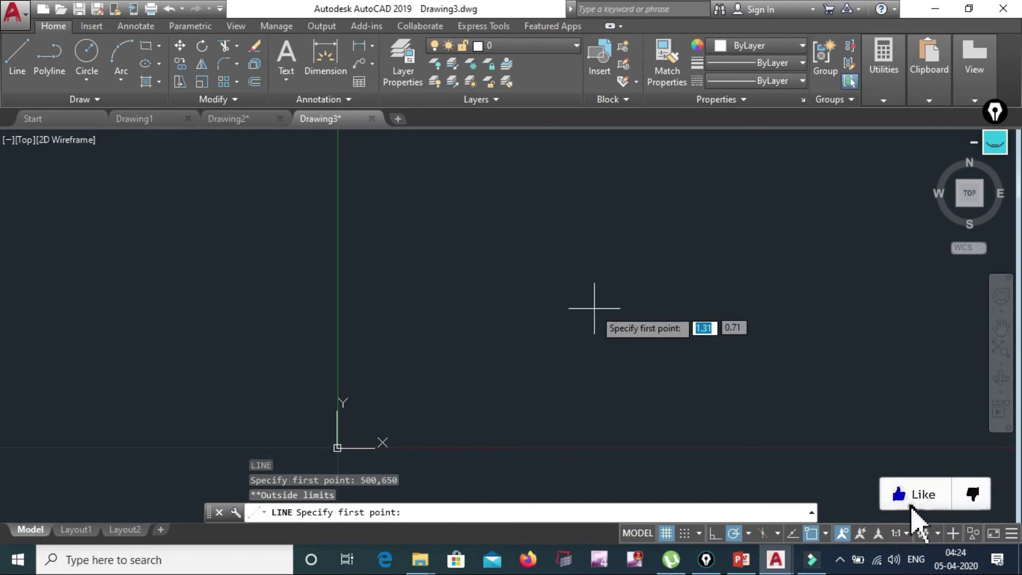
Start the line at 50,25 and zoom the view out.
text(50)
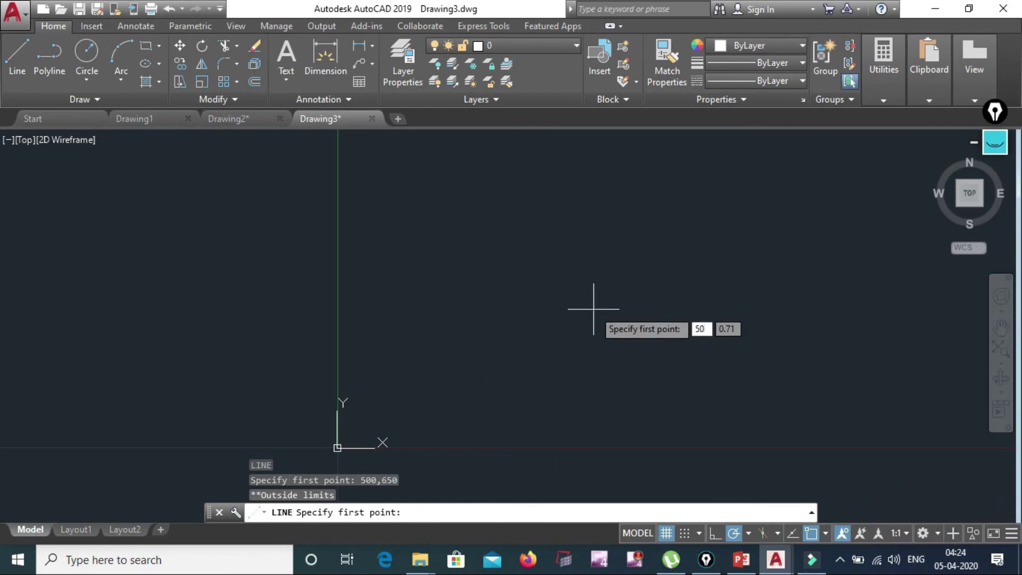
text(,25)
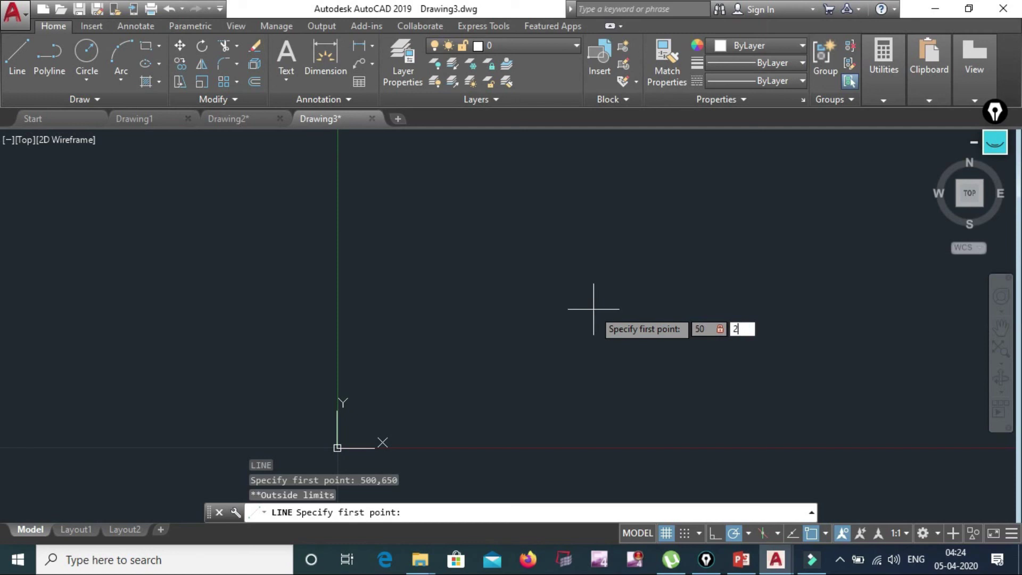
key(Return)
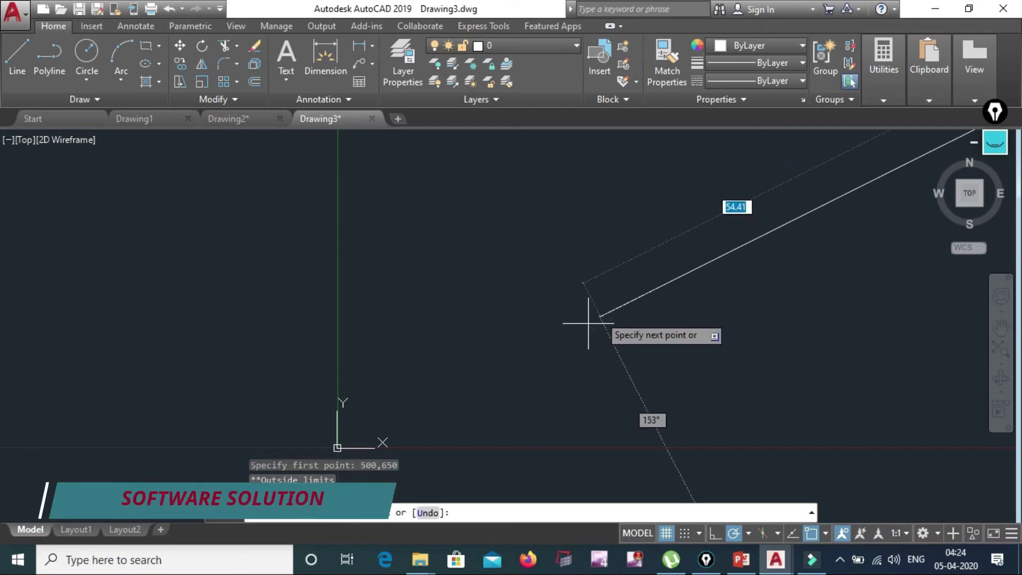
scroll(553, 346, down, 8)
scroll(568, 358, down, 2)
scroll(567, 356, down, 7)
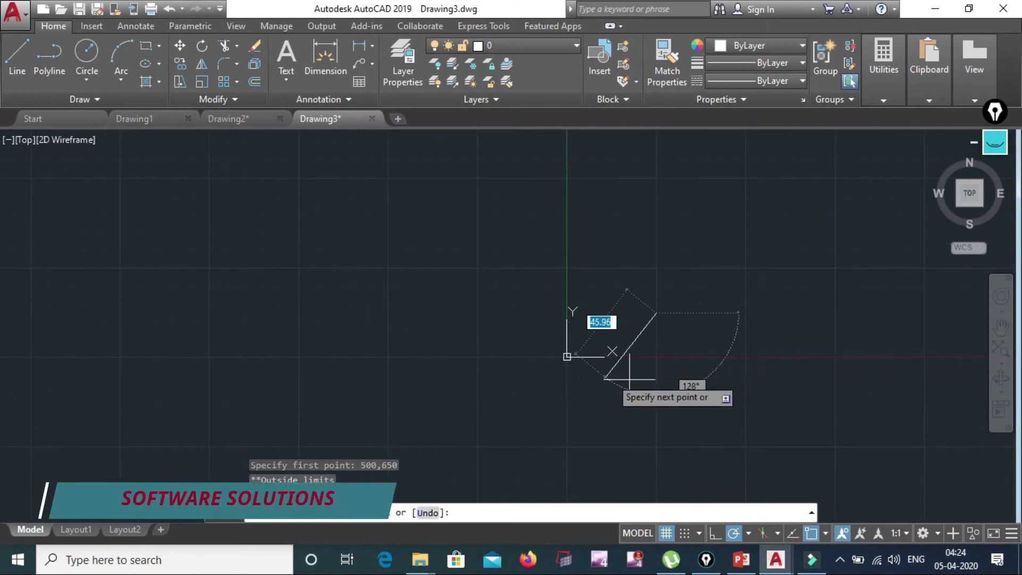
scroll(601, 367, down, 1)
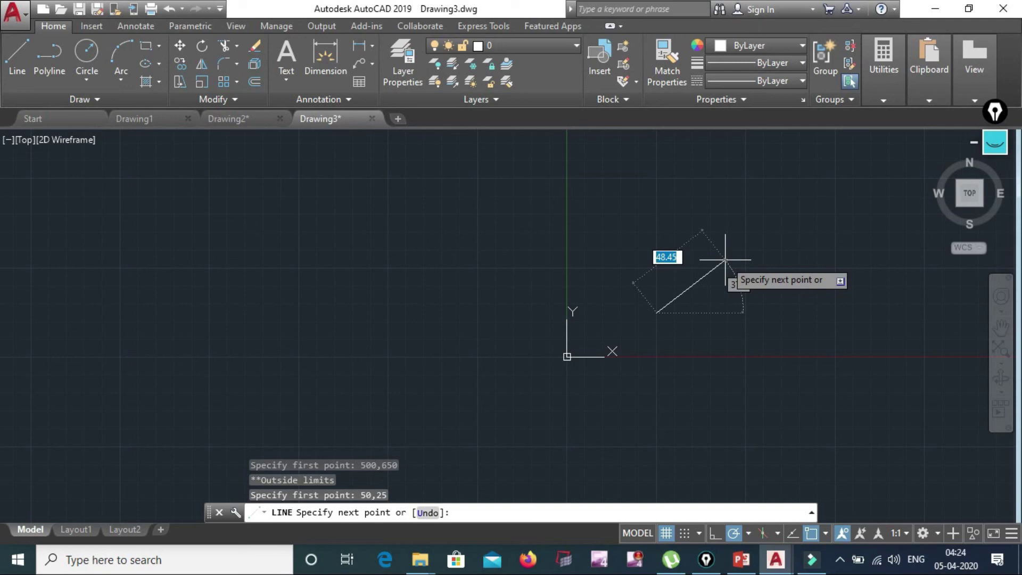
Add a 30-unit segment at 0°, then two clicked zigzag vertices.
text(30)
key(Tab)
text(0)
key(Return)
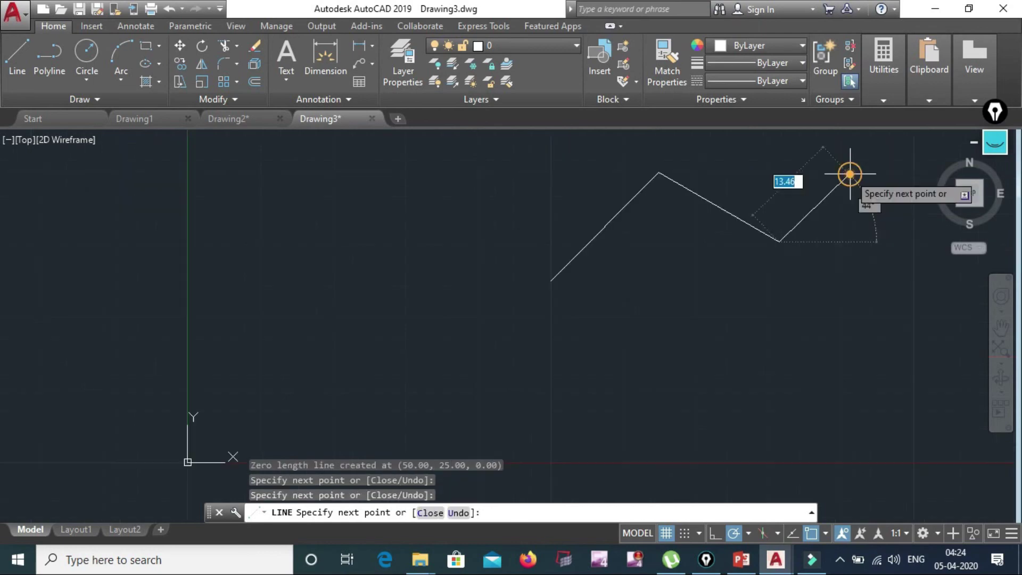
click(851, 174)
click(882, 289)
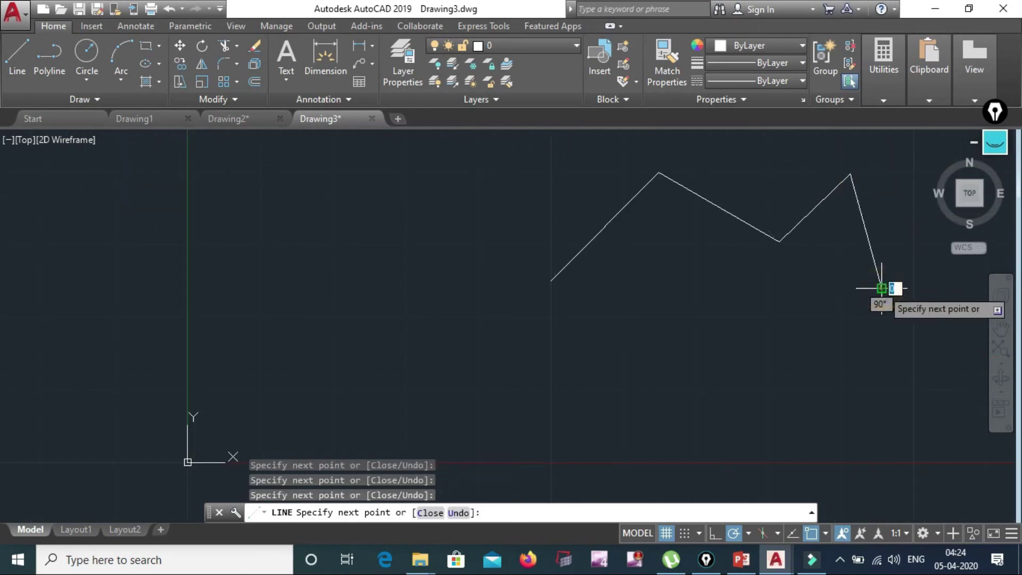